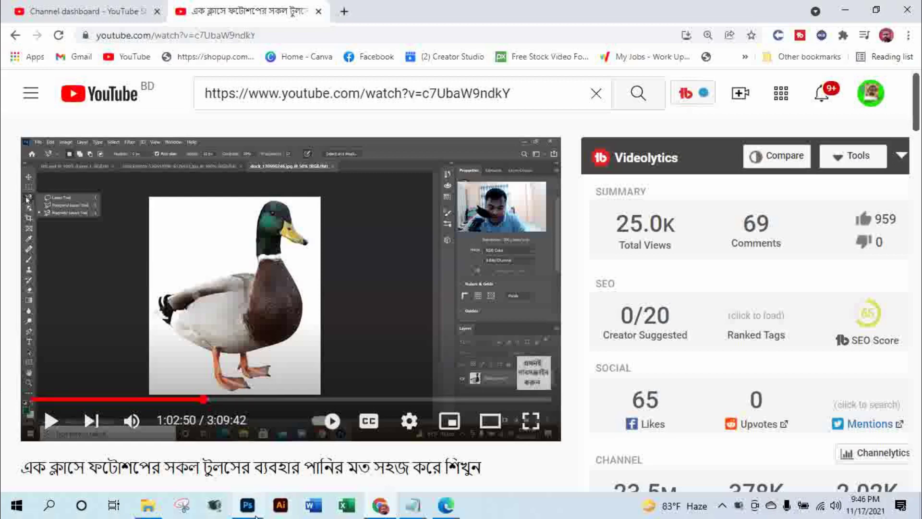
Switch from Chrome to the Photoshop window holding the owl shield logo.
left_click(247, 509)
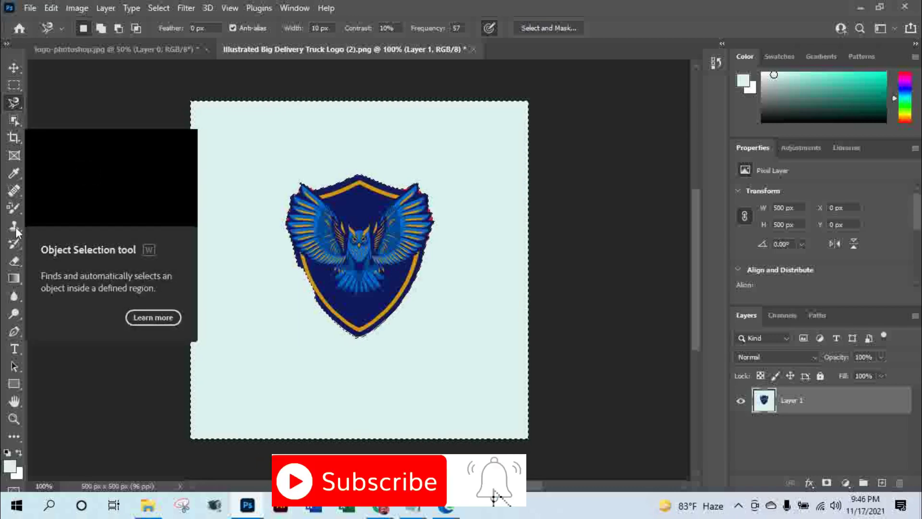
Replace Magnetic Lasso with the plain Lasso Tool from the lasso group flyout.
right_click(12, 102)
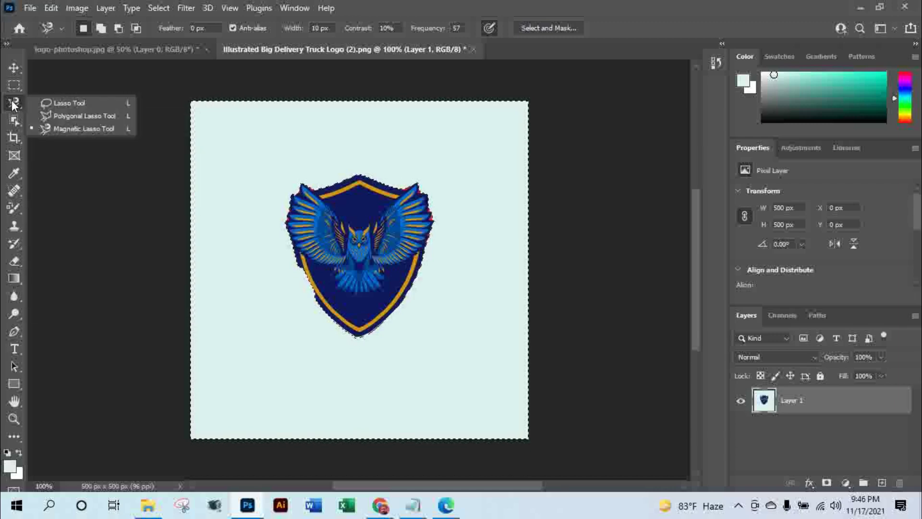
left_click(59, 103)
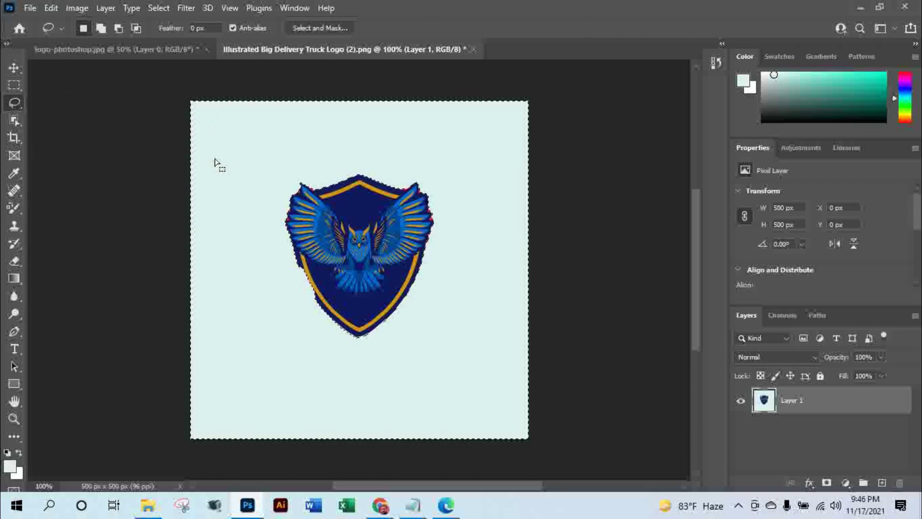
Drag the whole-canvas selection outline slightly right, then bring up the lasso variants list again.
mouse_move(264, 148)
left_mouse_down()
mouse_move(221, 162)
mouse_move(195, 200)
left_mouse_up()
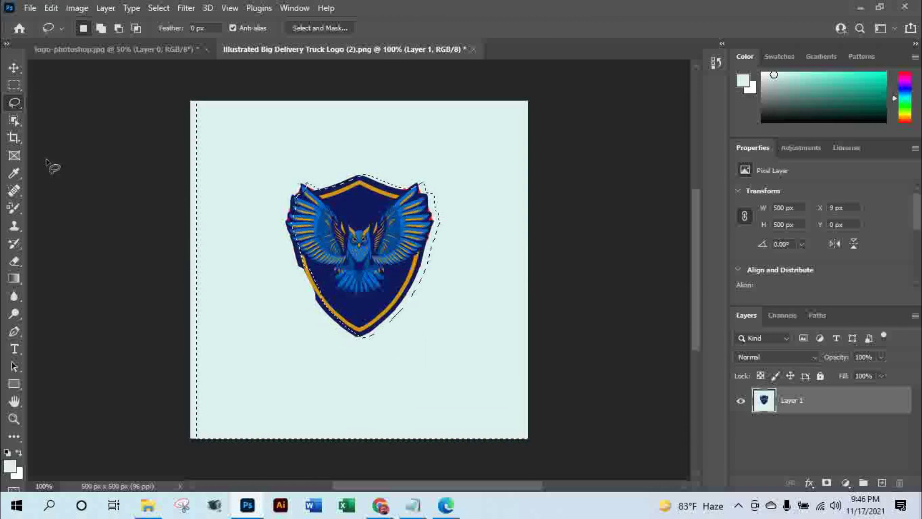
right_click(21, 99)
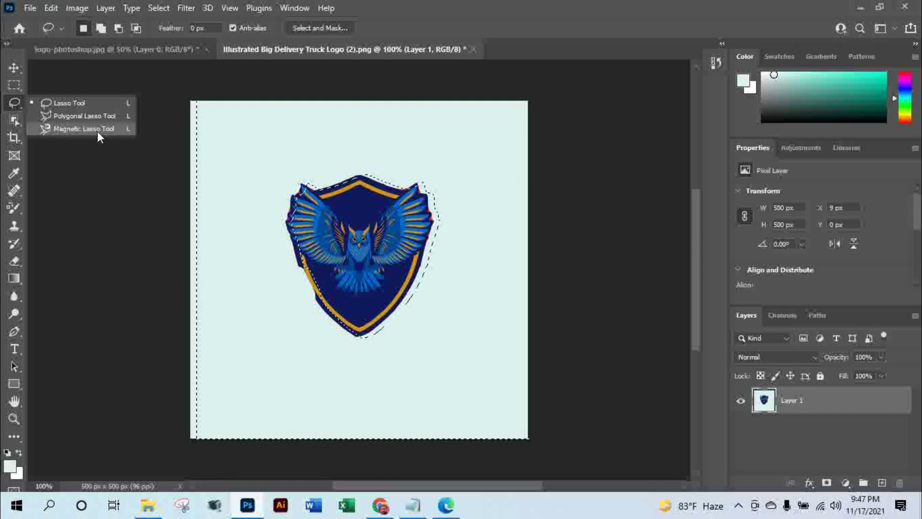
Close the owl logo and logo-photoshop.jpg without saving, then quit Photoshop.
left_click(474, 49)
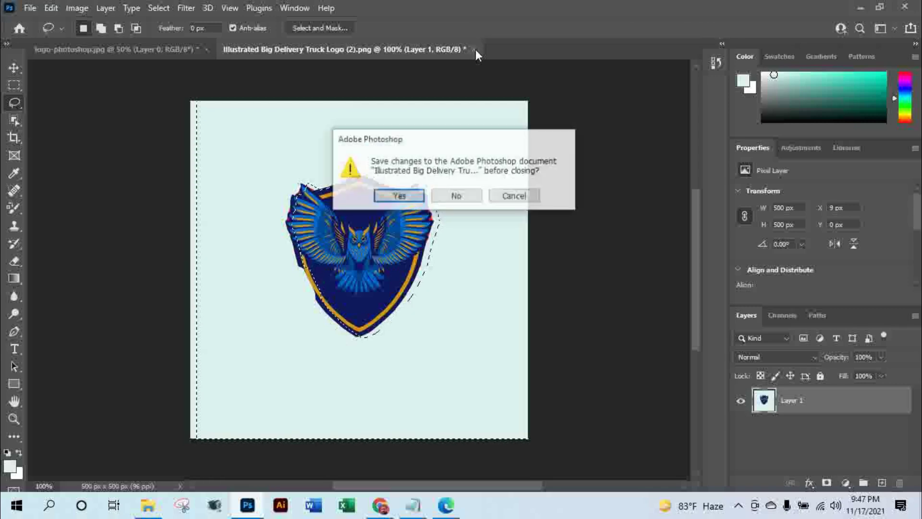
left_click(457, 196)
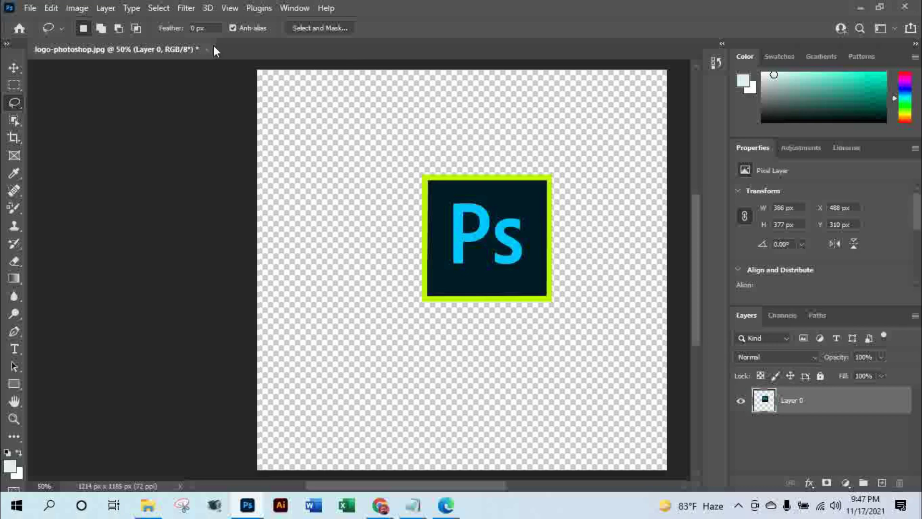
left_click(207, 50)
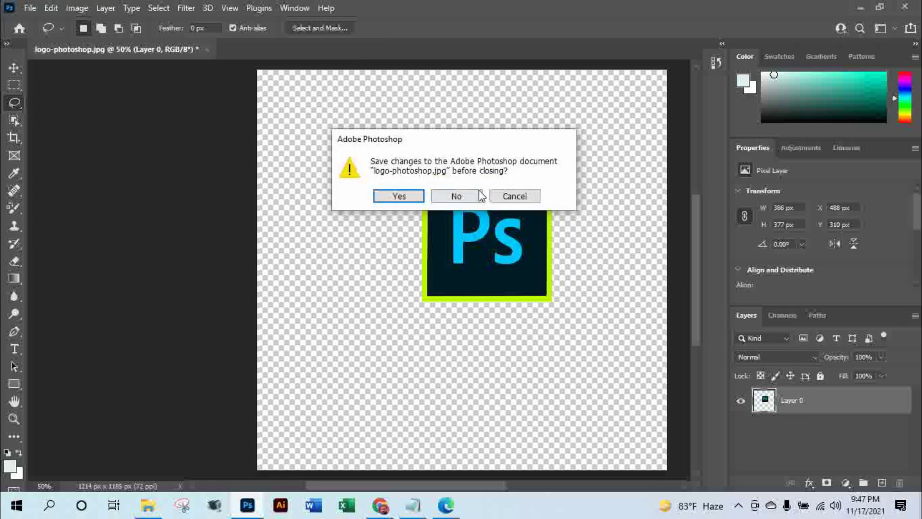
left_click(465, 200)
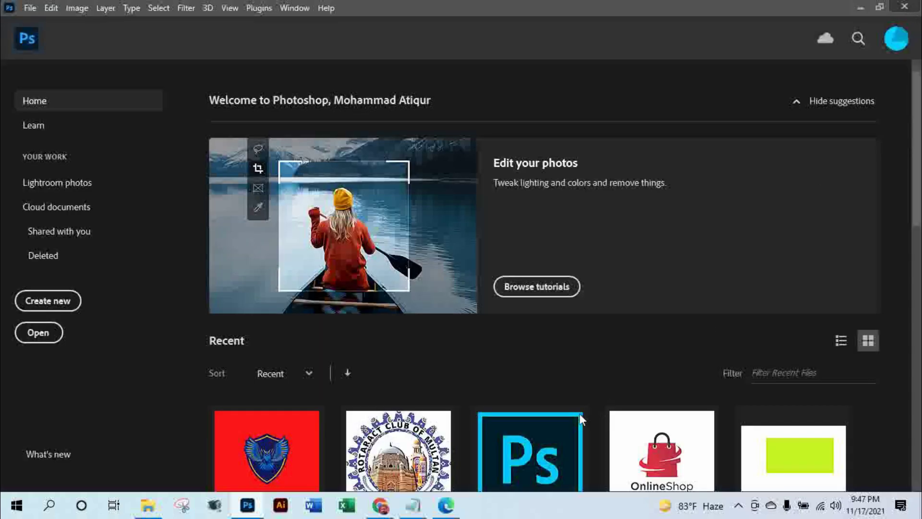
left_click(903, 8)
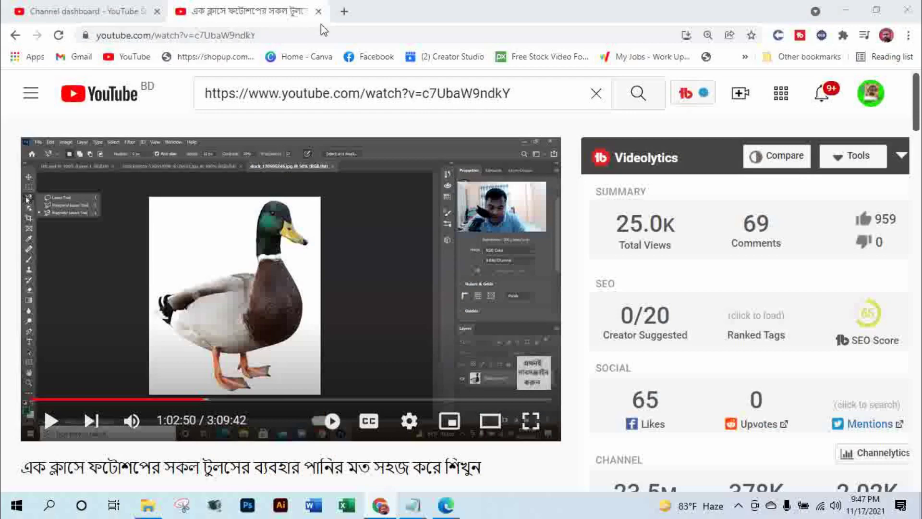
Minimize Chrome and try launching Photoshop from the taskbar twice.
left_click(847, 12)
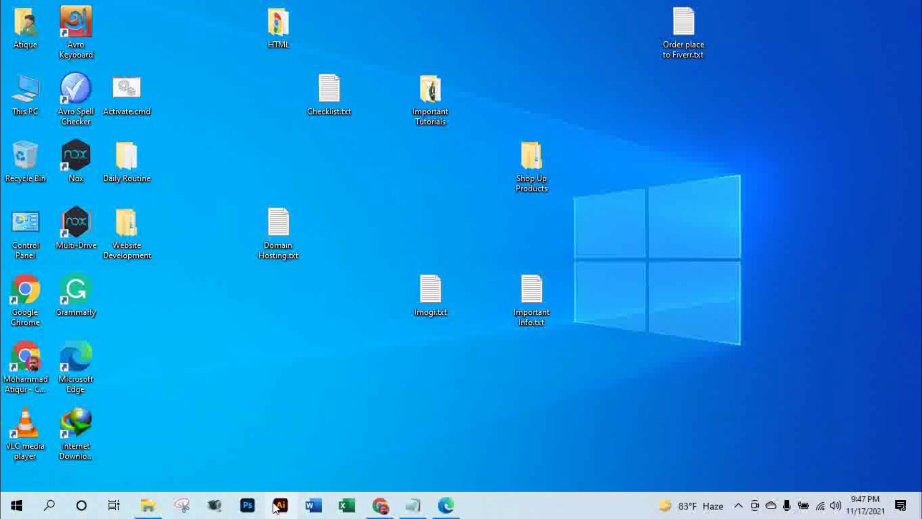
left_click(247, 505)
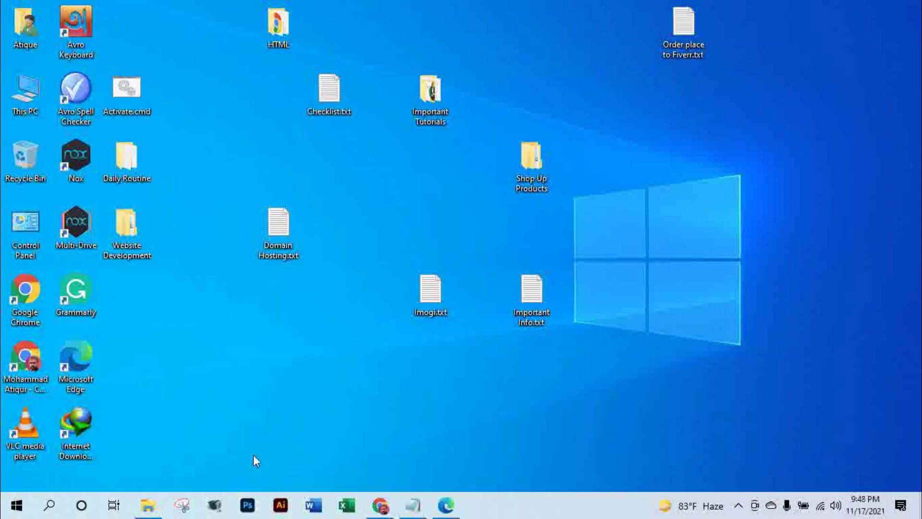
left_click(247, 505)
Refresh the desktop twice and relaunch Photoshop to its Home screen.
left_click(727, 131)
right_click(726, 131)
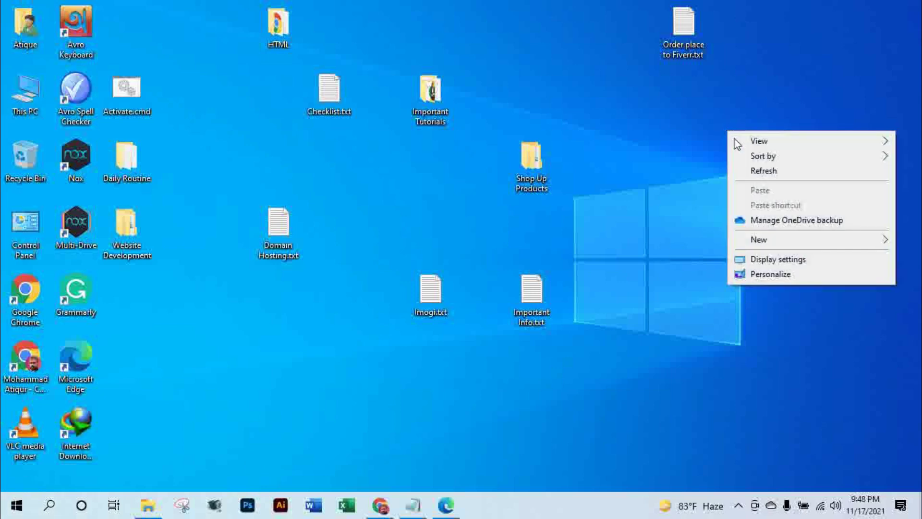
left_click(740, 171)
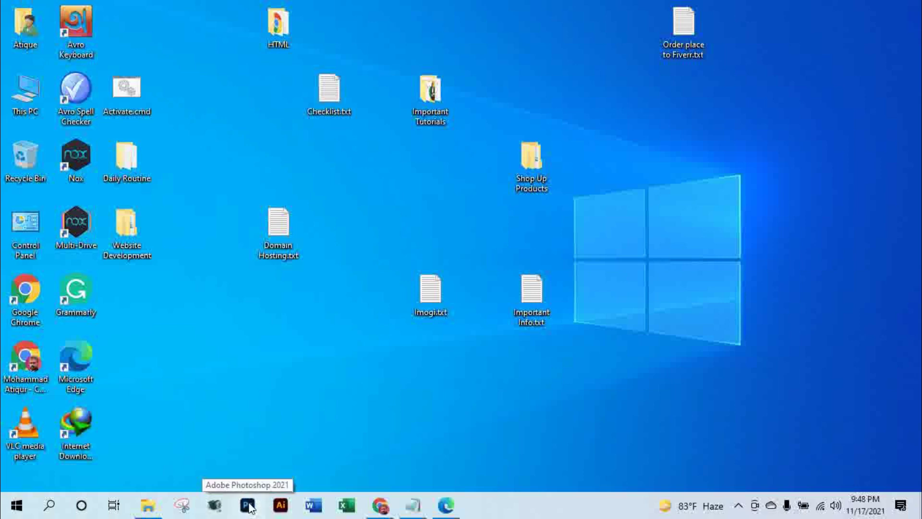
left_click(248, 505)
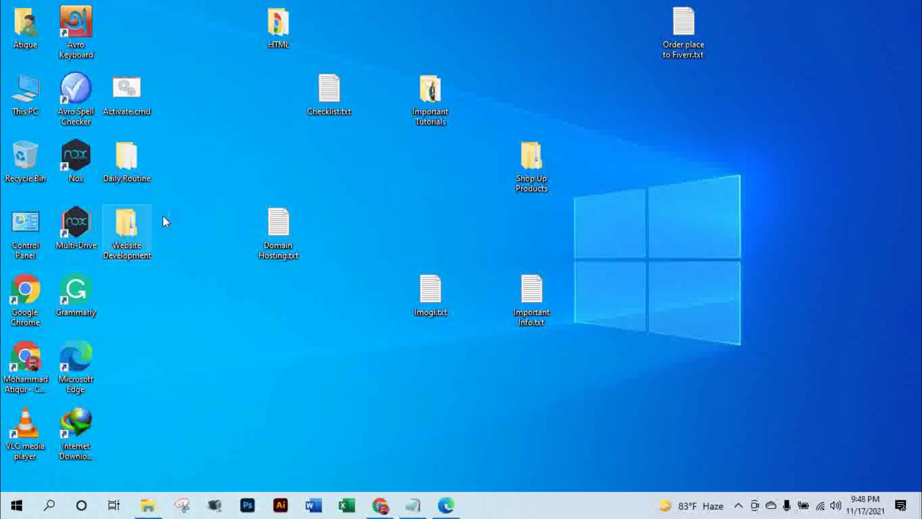
right_click(247, 168)
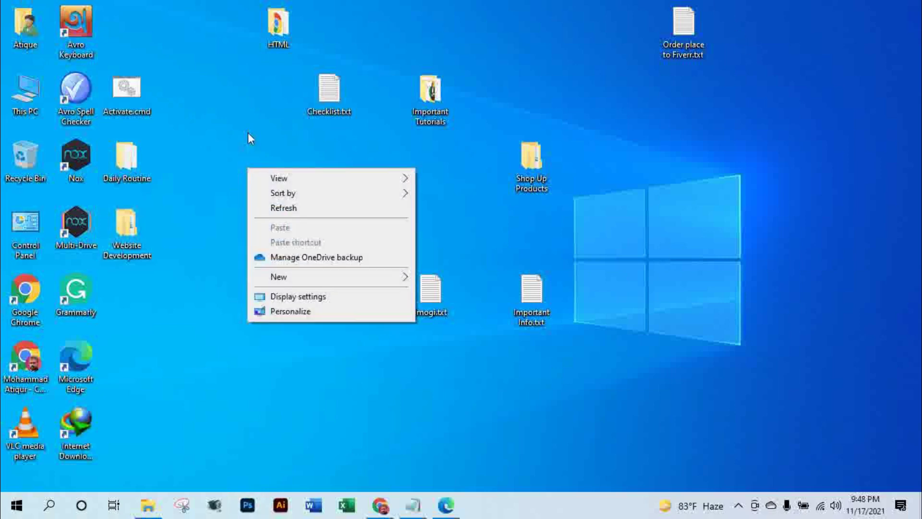
mouse_move(278, 178)
left_click(282, 208)
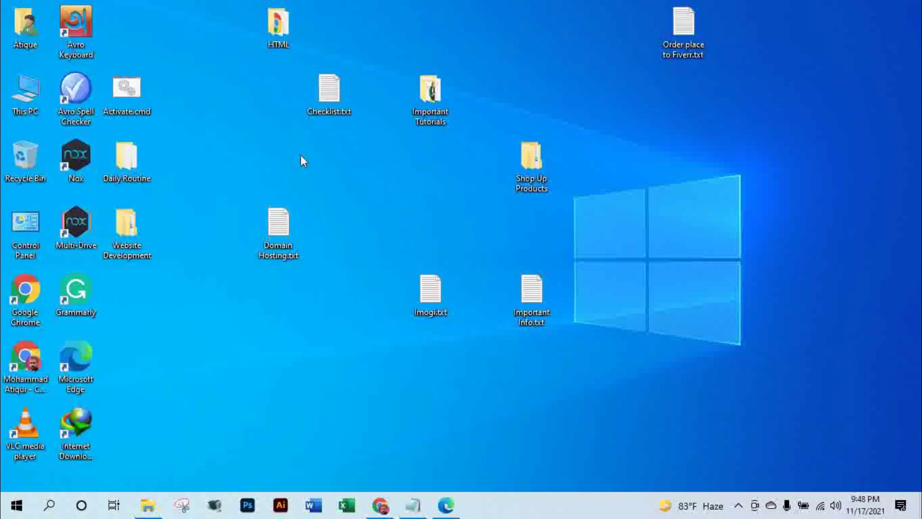
left_click(247, 503)
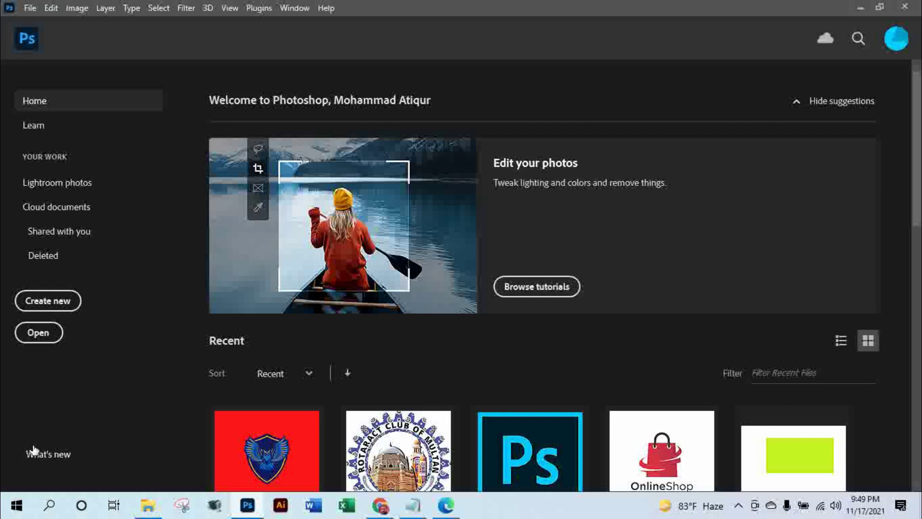
Browse Downloads and open Illustrated Big Delivery Truck Logo (3).png, the 500 × 500 px nursery logo.
left_click(33, 339)
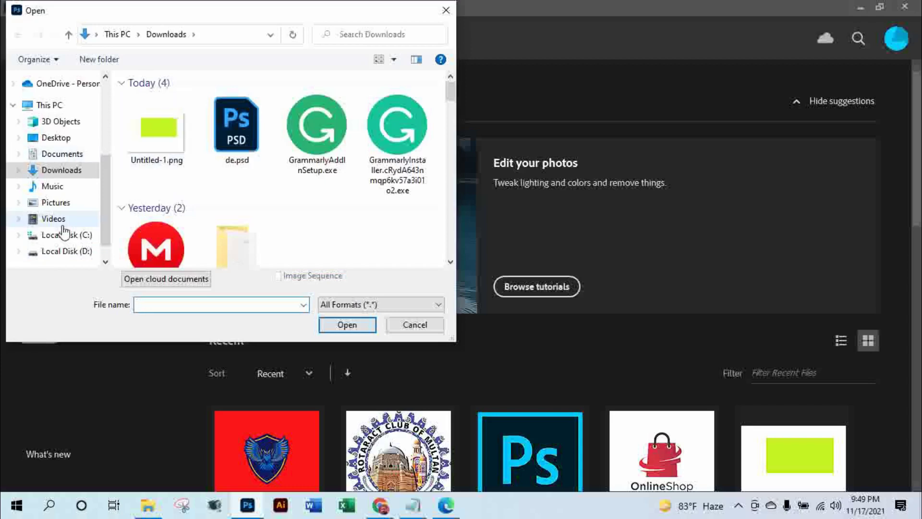
scroll(175, 159, "down", 3)
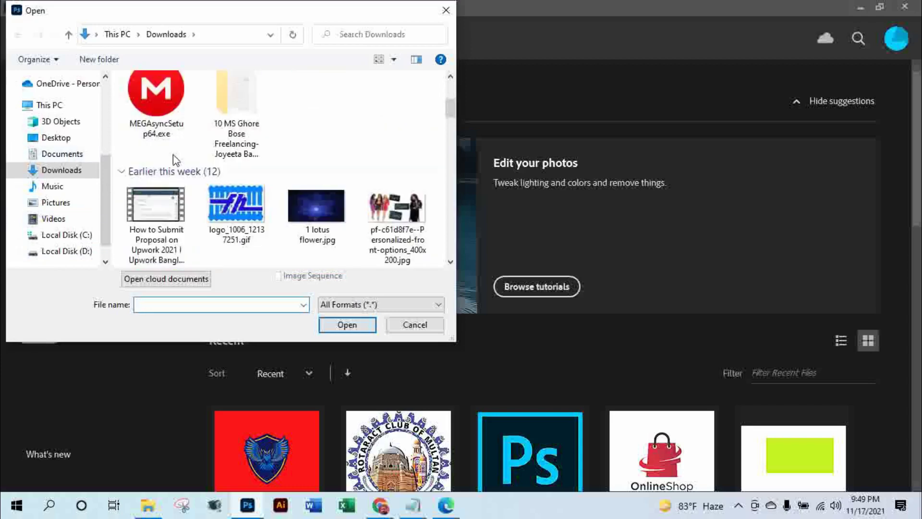
scroll(175, 159, "down", 3)
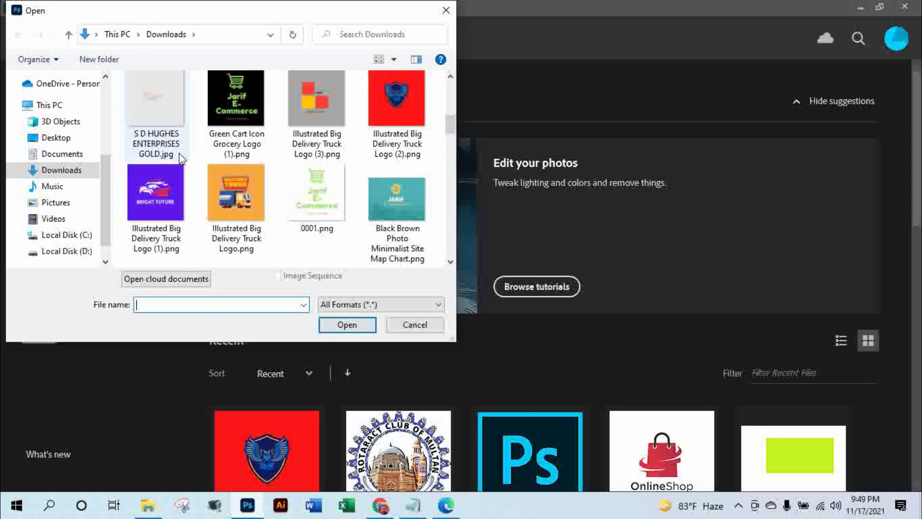
scroll(229, 152, "down", 1)
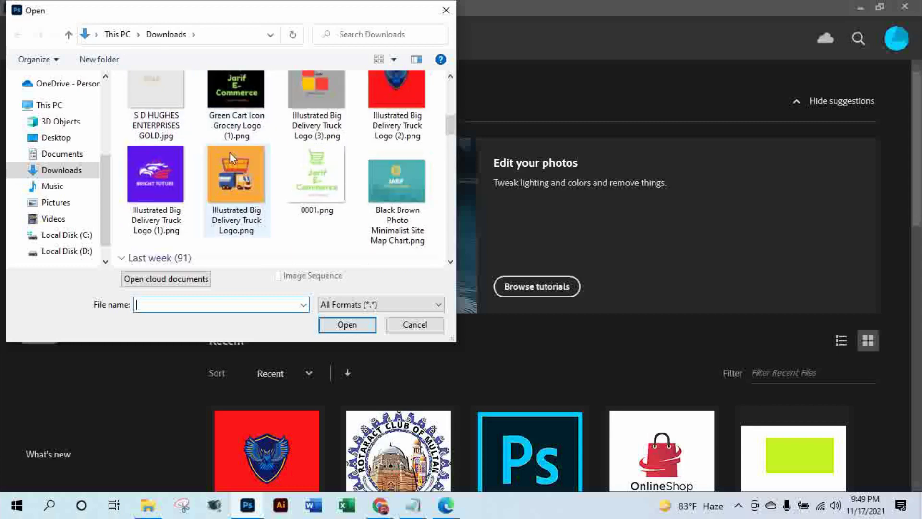
scroll(230, 152, "up", 2)
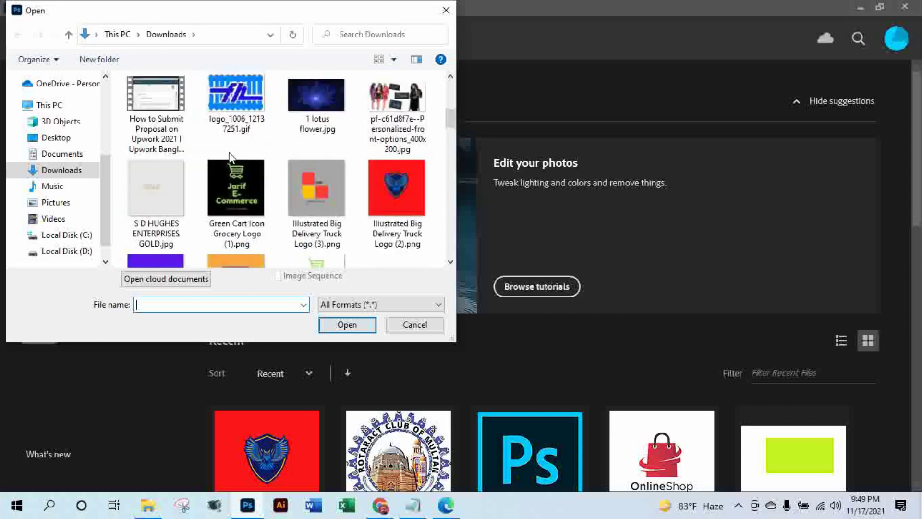
left_click(311, 189)
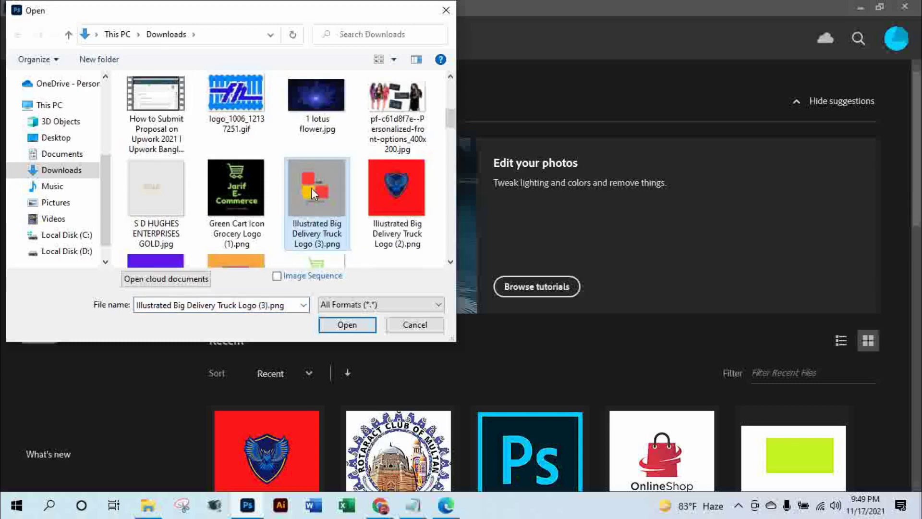
left_click(342, 324)
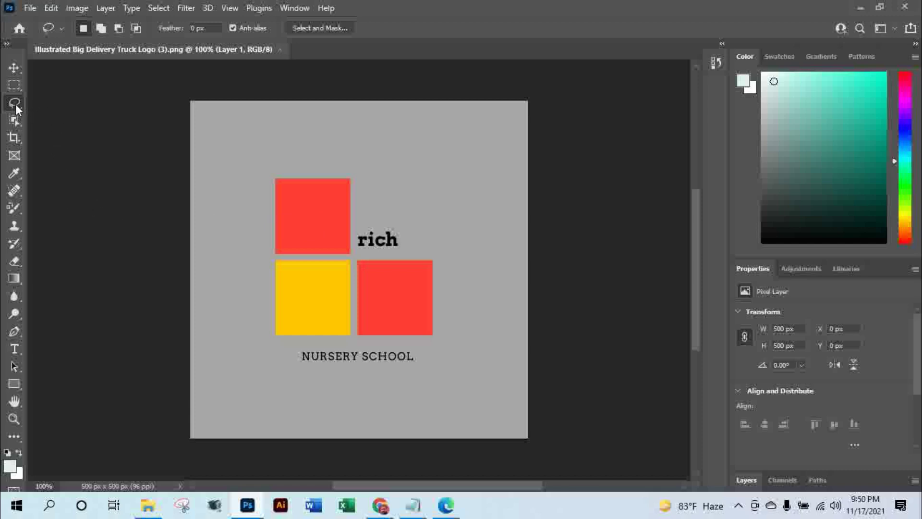
Choose the Polygonal Lasso Tool from the lasso group flyout.
right_click(15, 105)
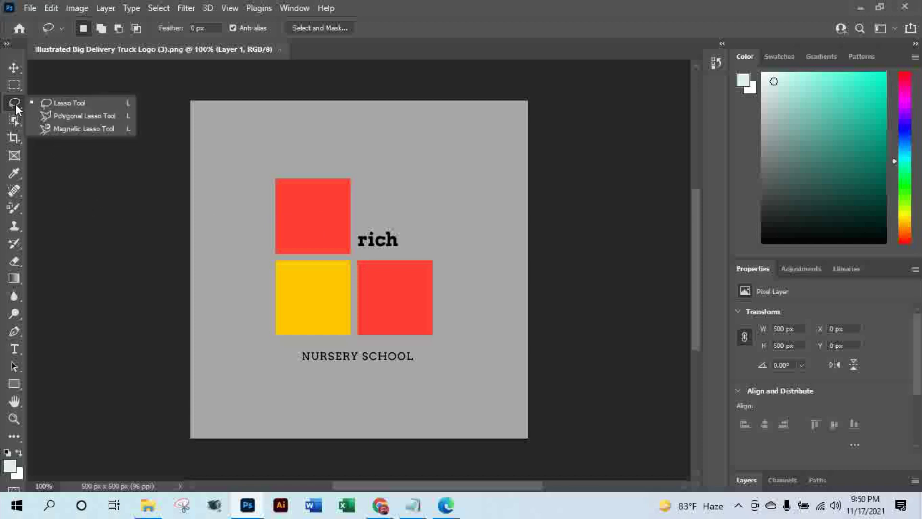
left_click(73, 115)
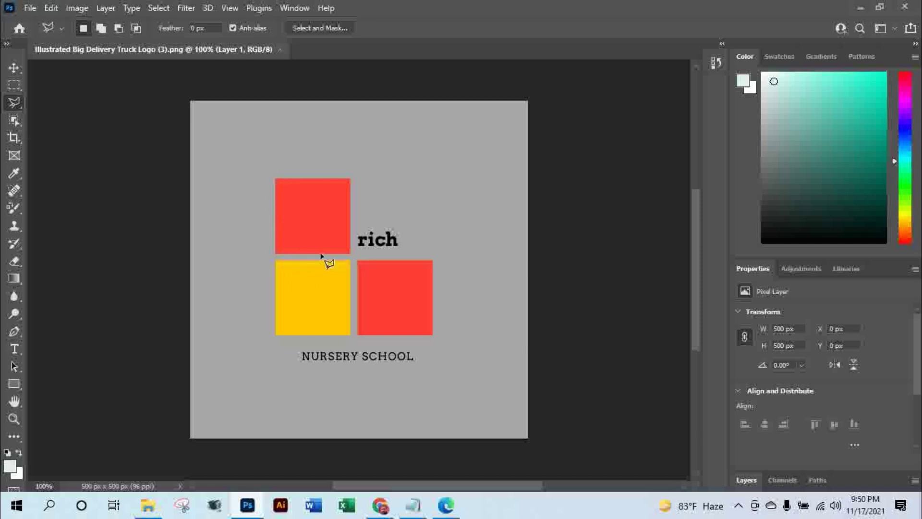
Dismiss the no-pixels warning and click the red square's four corners to close the outline.
left_click(276, 177)
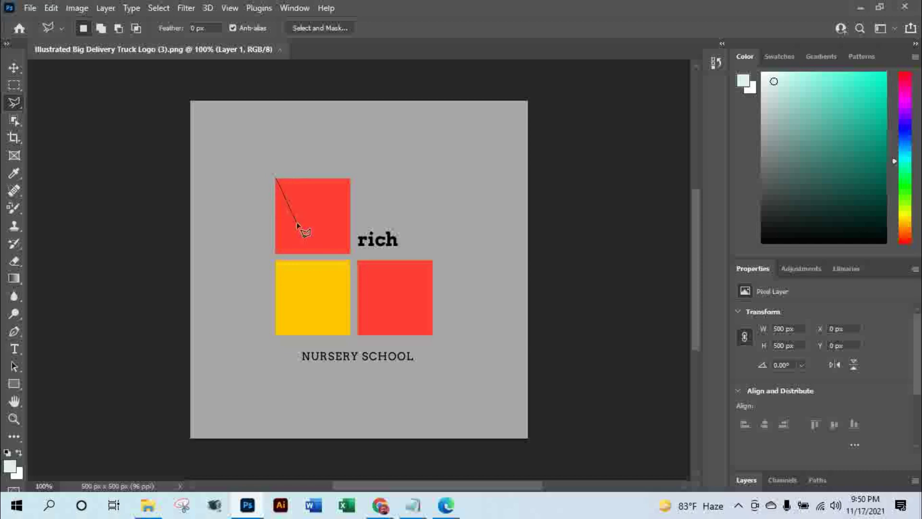
double_click(276, 256)
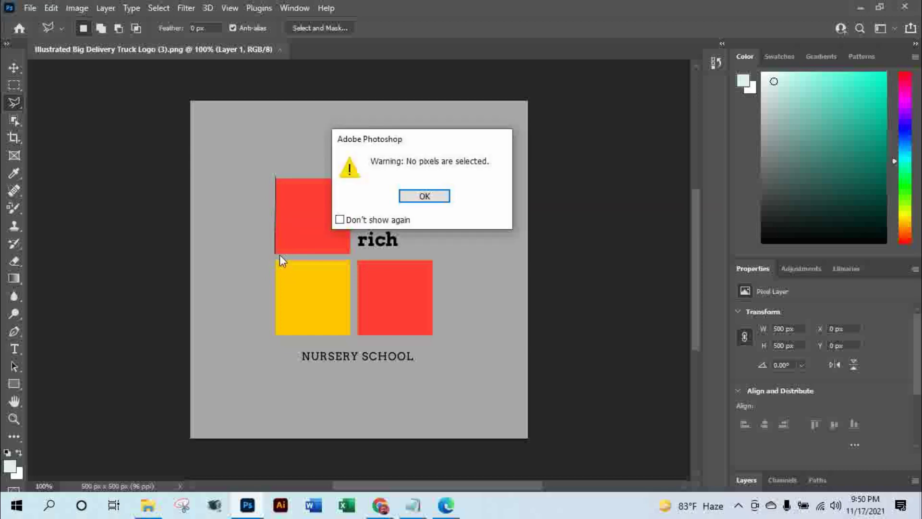
left_click(425, 196)
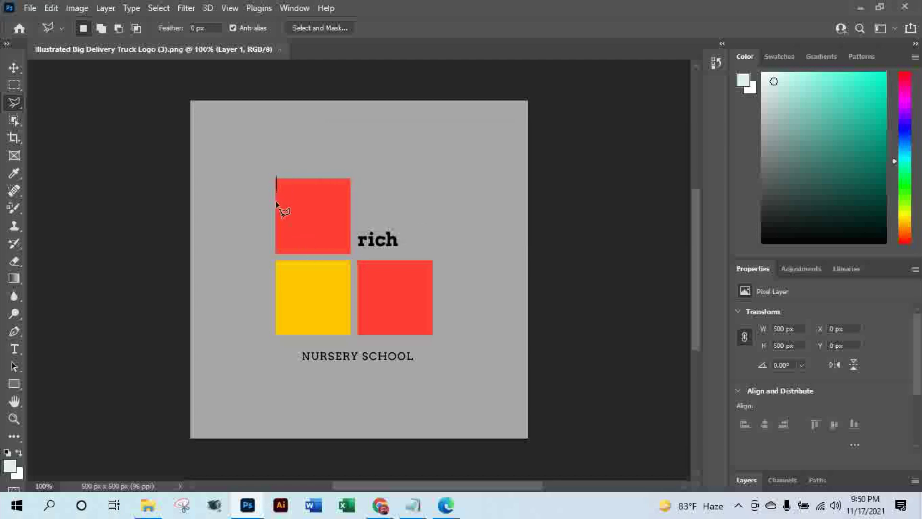
left_click(276, 254)
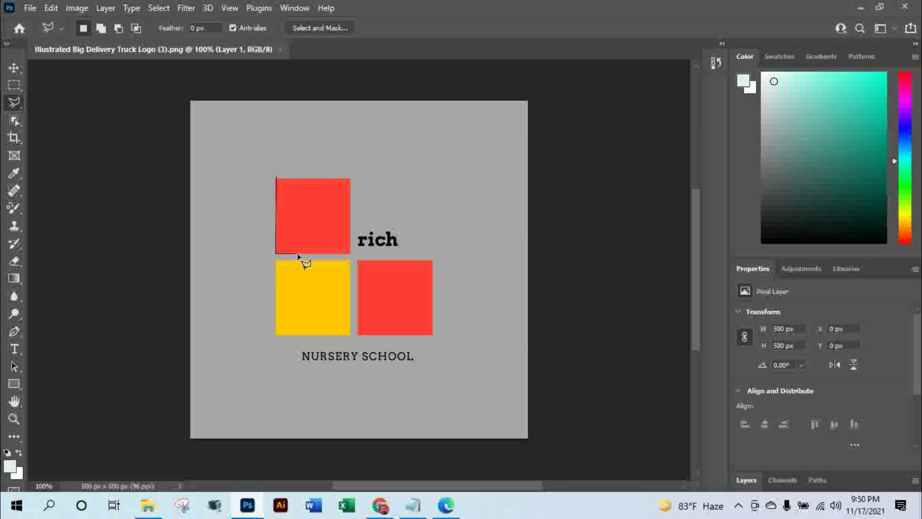
left_click(350, 253)
left_click(351, 178)
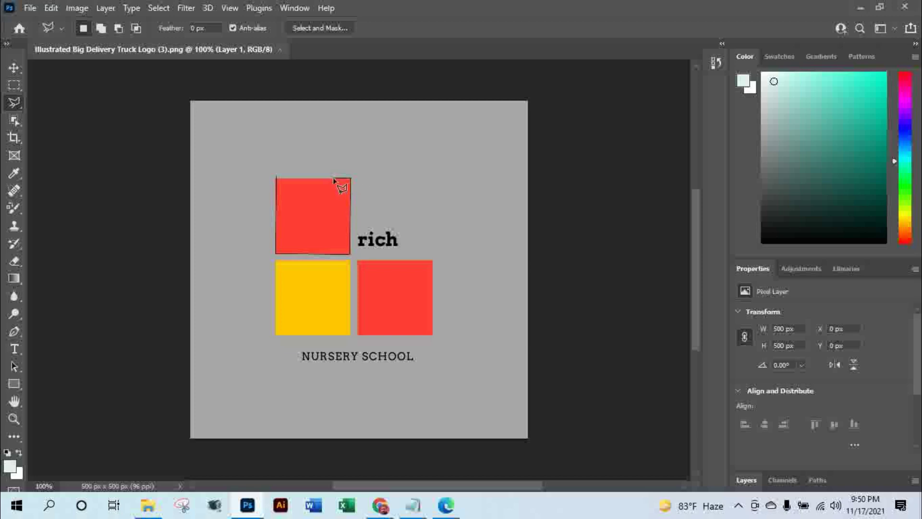
left_click(277, 179)
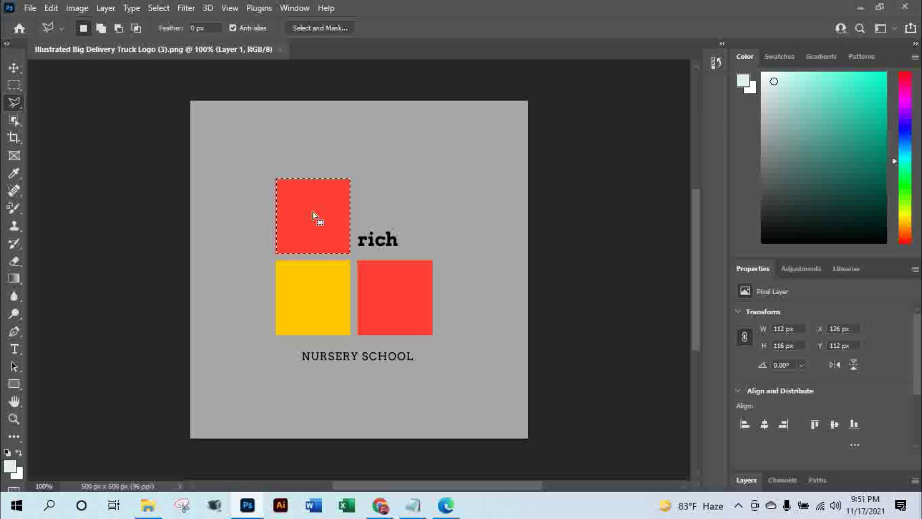
Invert the selection and fill everything outside the red square with light cyan.
right_click(313, 212)
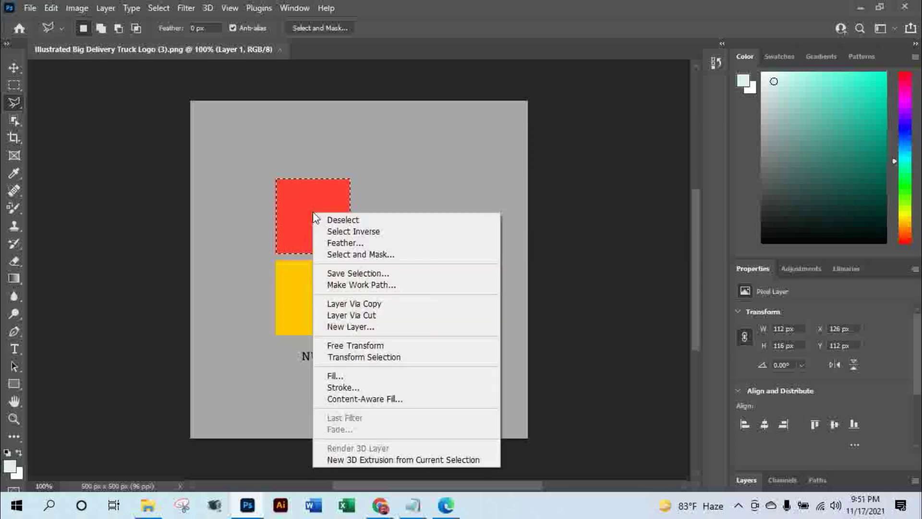
left_click(358, 233)
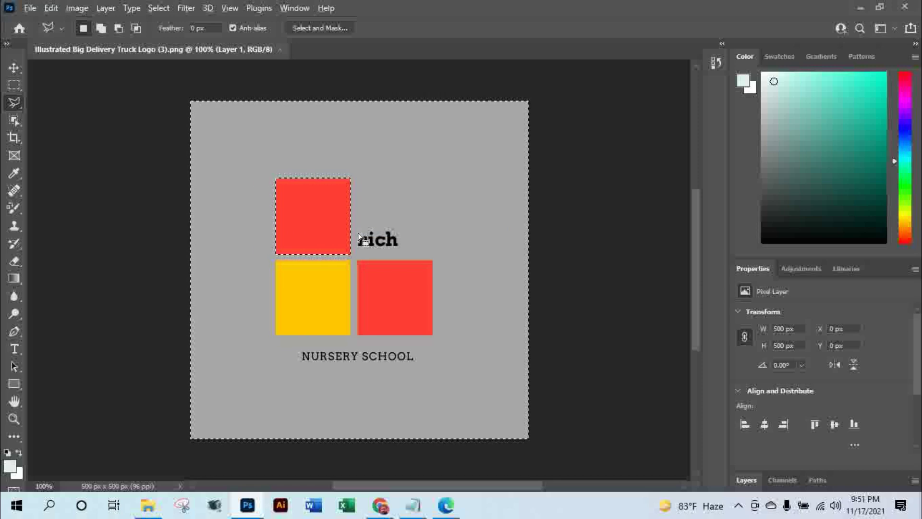
key("alt+BackSpace")
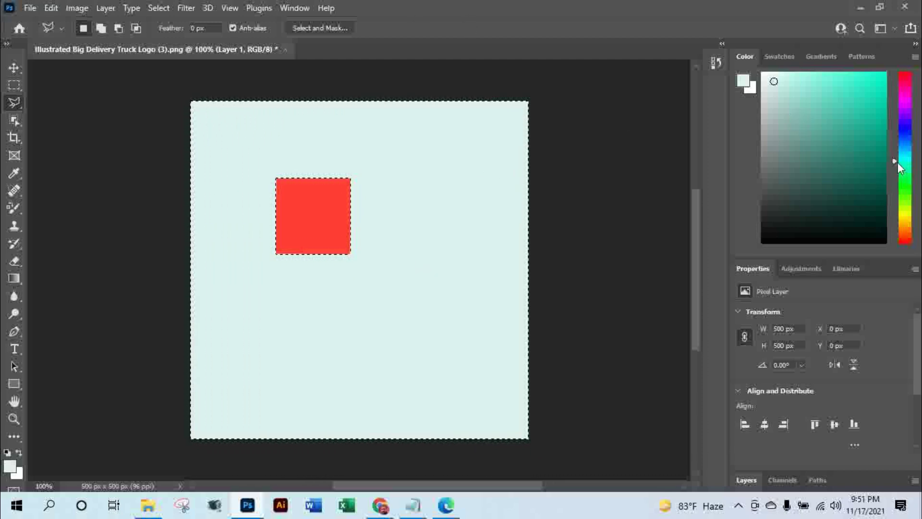
Fill the surroundings of the red square with saturated blue, then refill them black.
left_click(906, 127)
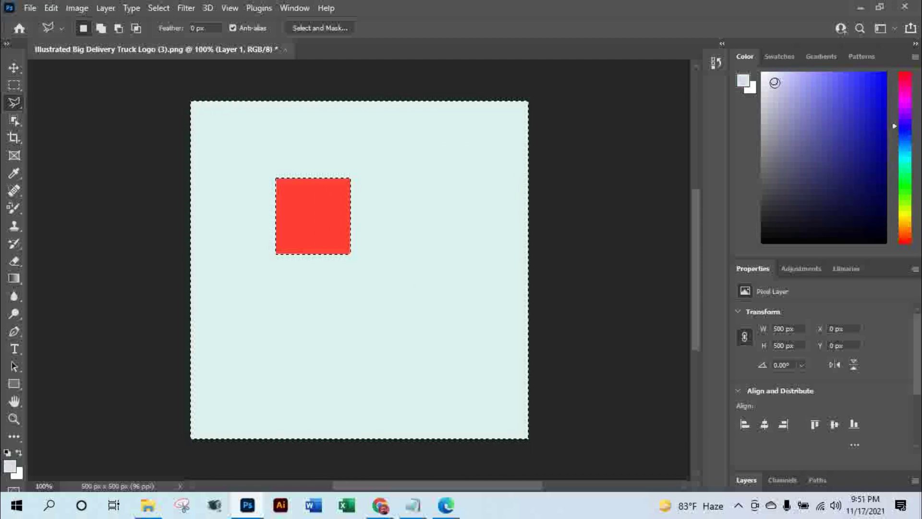
left_click(887, 78)
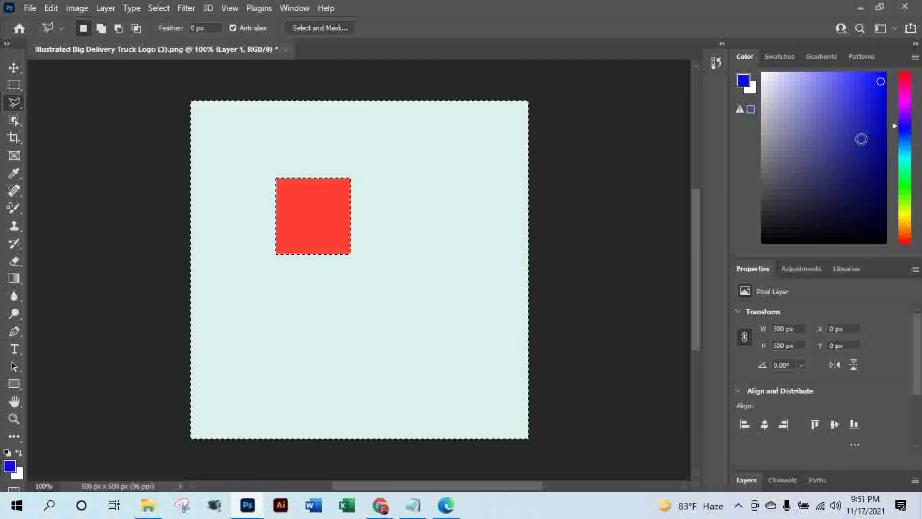
key("alt+BackSpace")
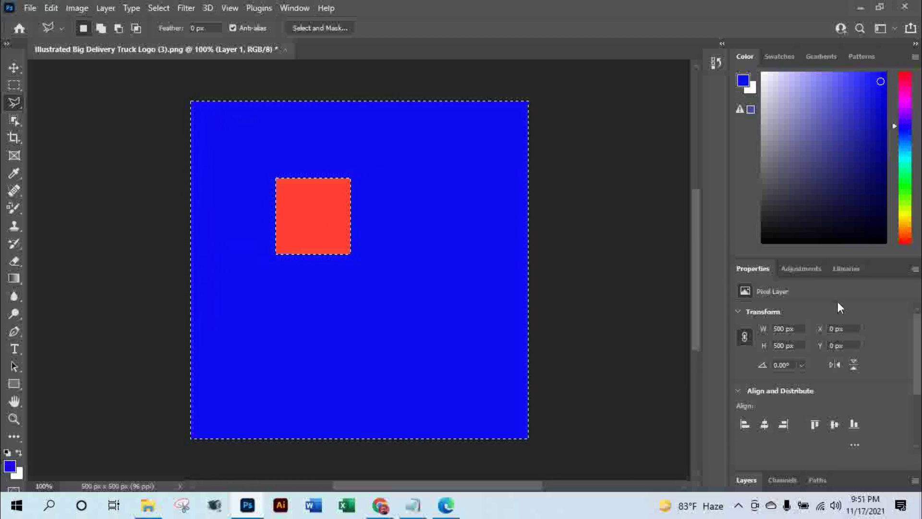
left_click(872, 234)
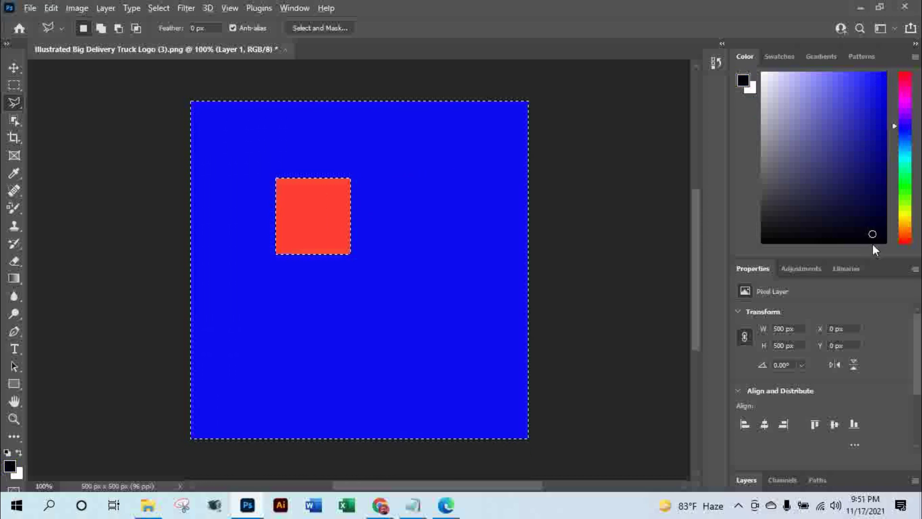
key("alt+BackSpace")
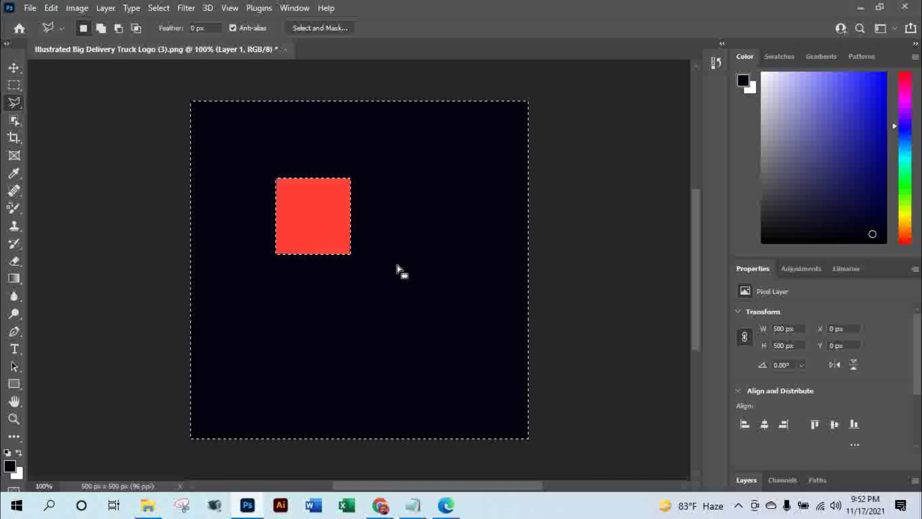
Choose the Move Tool set to layers and enable Show Transform Controls.
left_click(13, 68)
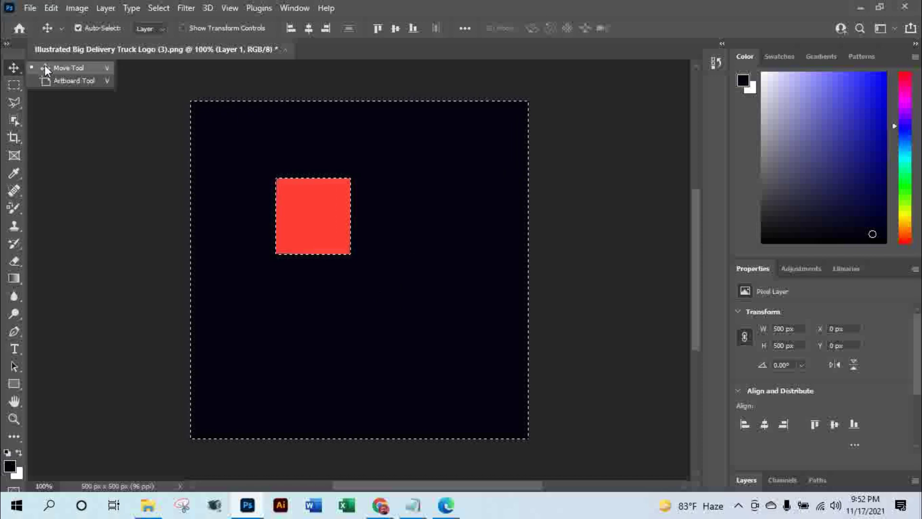
left_click(62, 67)
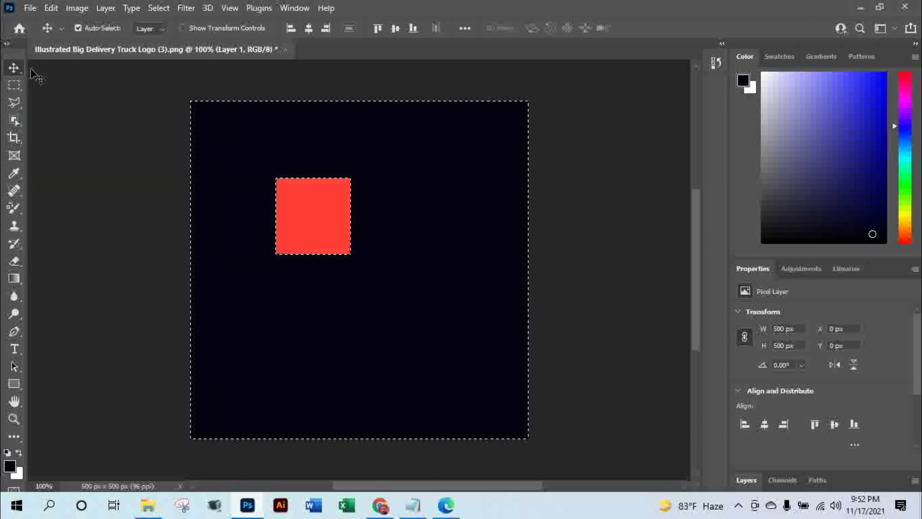
left_click(183, 27)
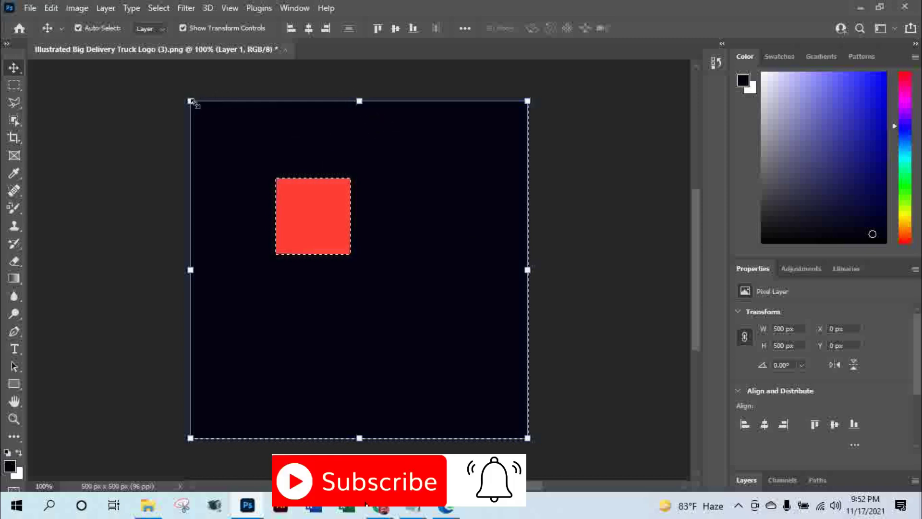
Try scaling the black layer from two corners, then undo to keep it full size.
mouse_move(190, 102)
left_mouse_down()
mouse_move(247, 171)
mouse_move(198, 123)
left_mouse_up()
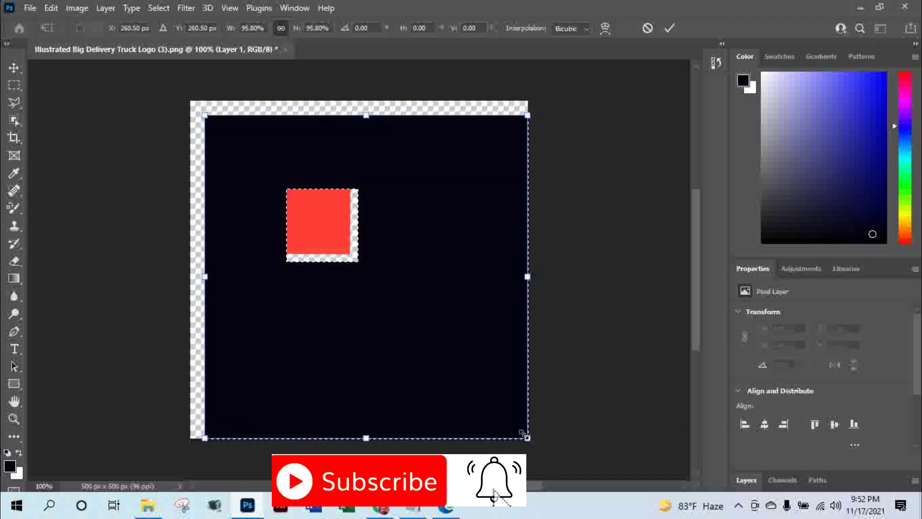
mouse_move(528, 437)
left_mouse_down()
mouse_move(442, 303)
mouse_move(503, 388)
left_mouse_up()
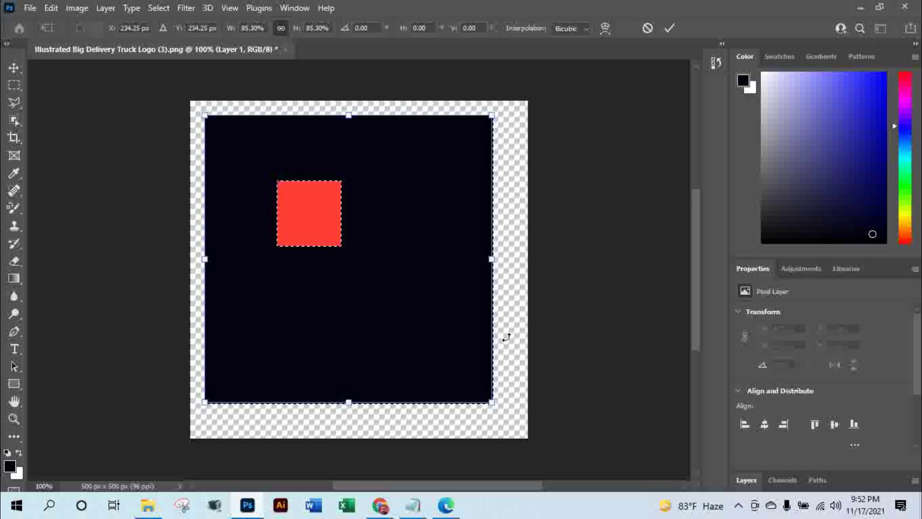
key("ctrl+z")
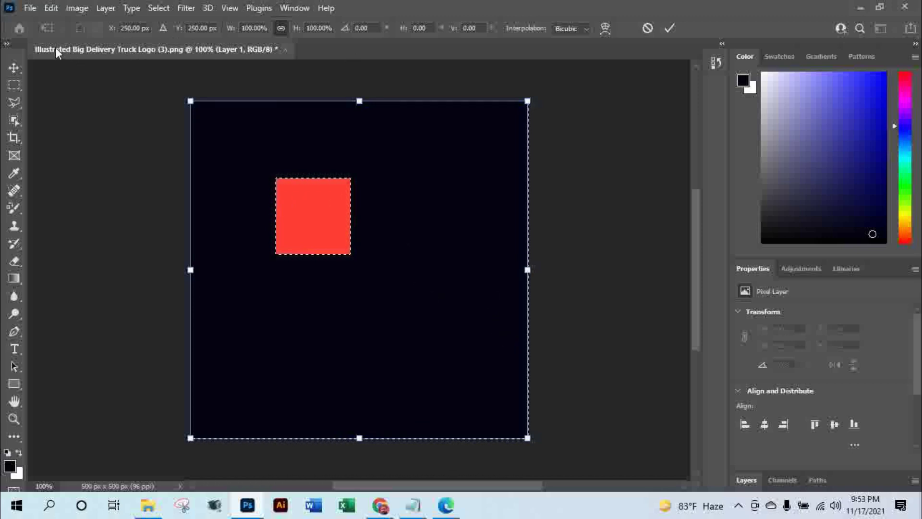
Turn off Show Transform Controls and clear the selection.
left_click(15, 66)
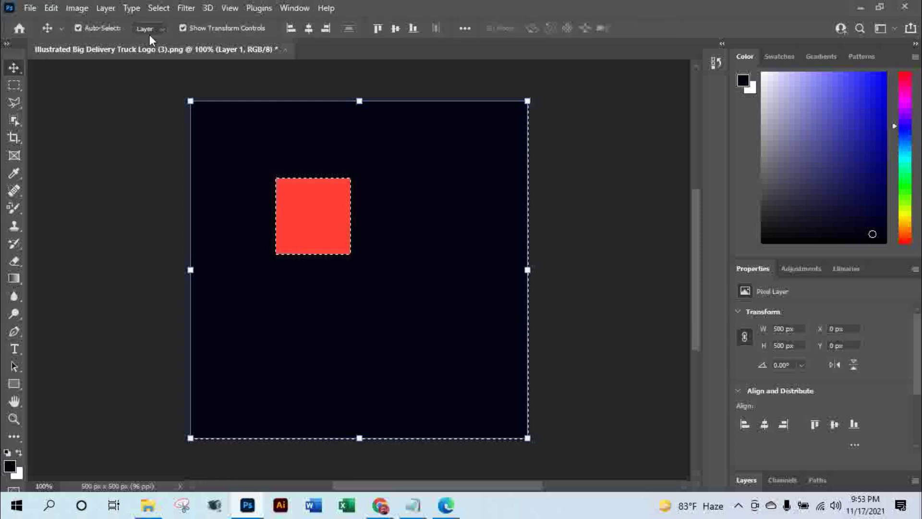
left_click(186, 27)
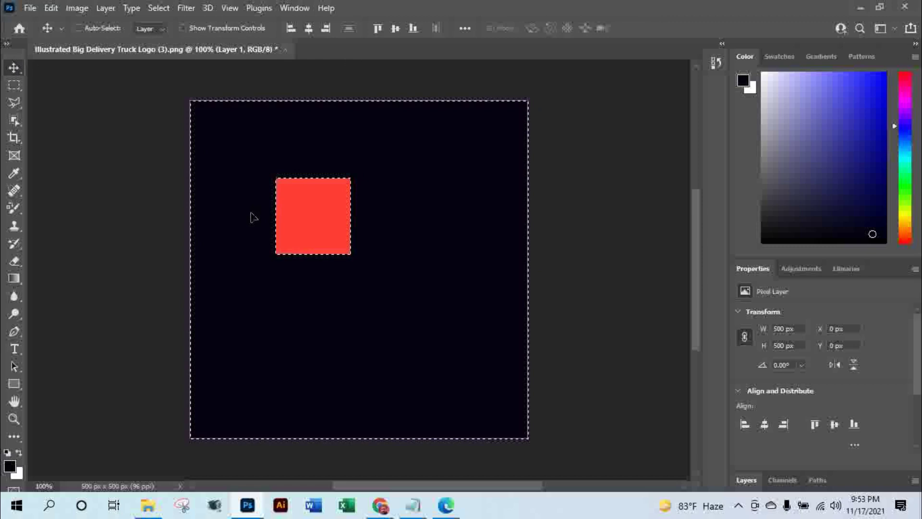
key("ctrl+d")
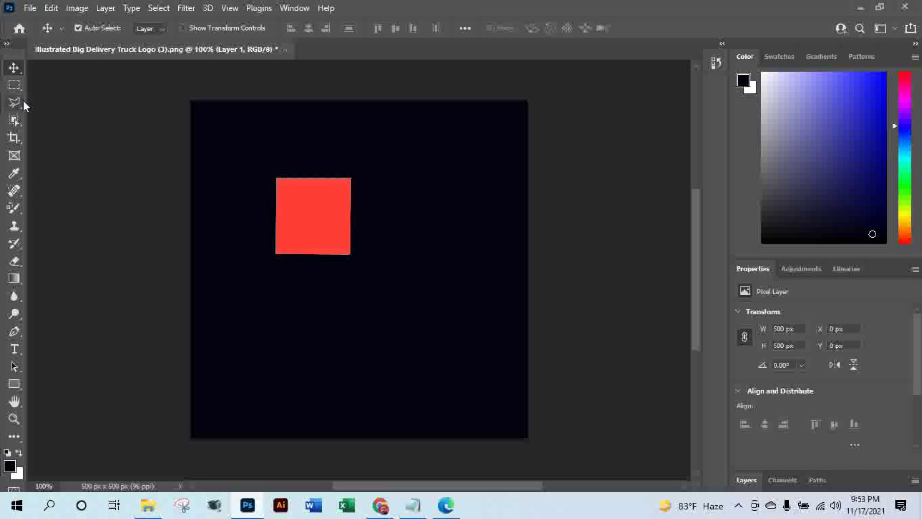
Restore the original logo with red and yellow squares, 'rich' and NURSERY SCHOOL, then deselect.
left_click(17, 106)
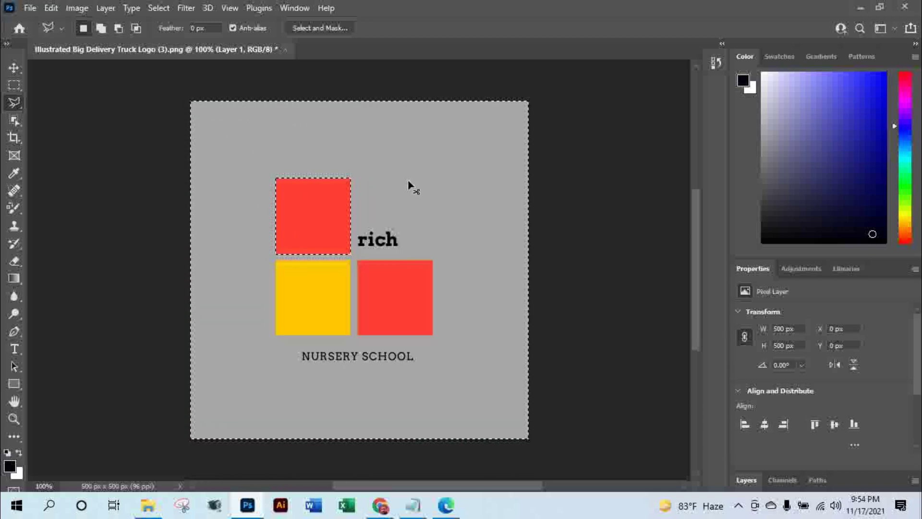
key("ctrl+d")
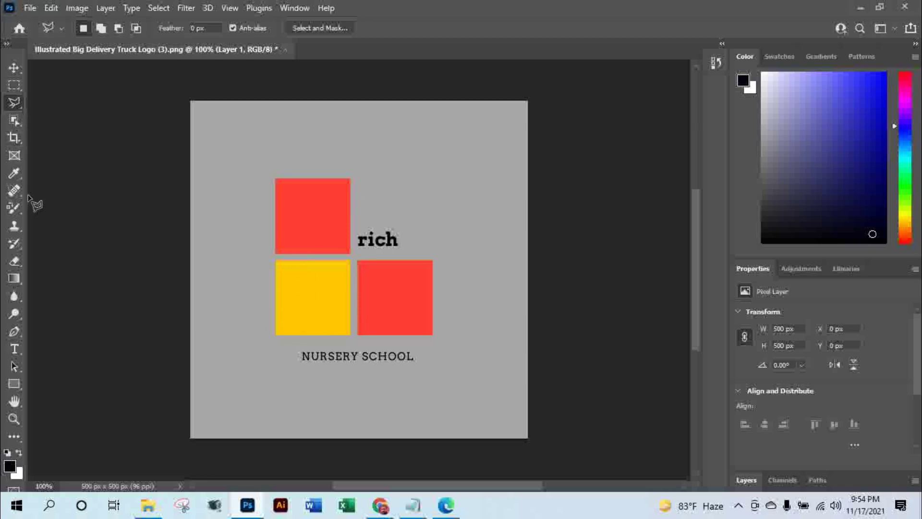
Trace the yellow square's four corners with the Polygonal Lasso Tool for a 113 × 111 px selection.
right_click(16, 105)
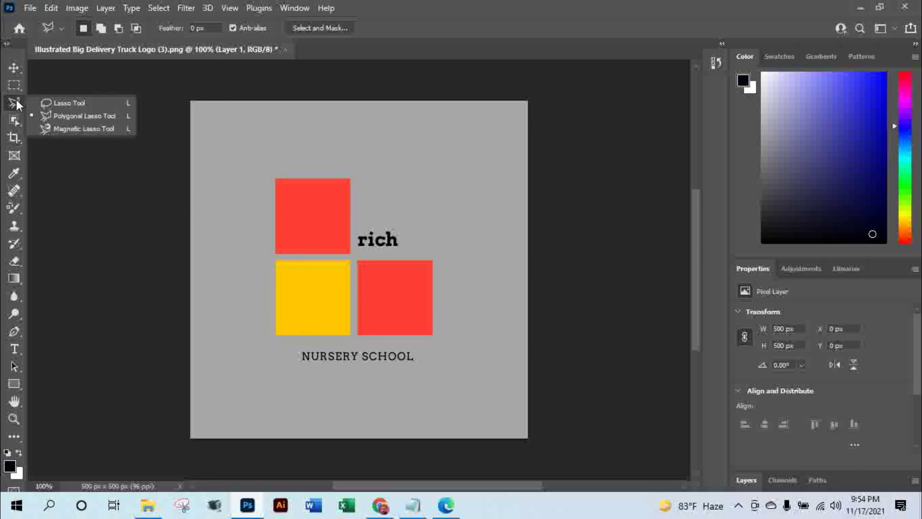
left_click(79, 116)
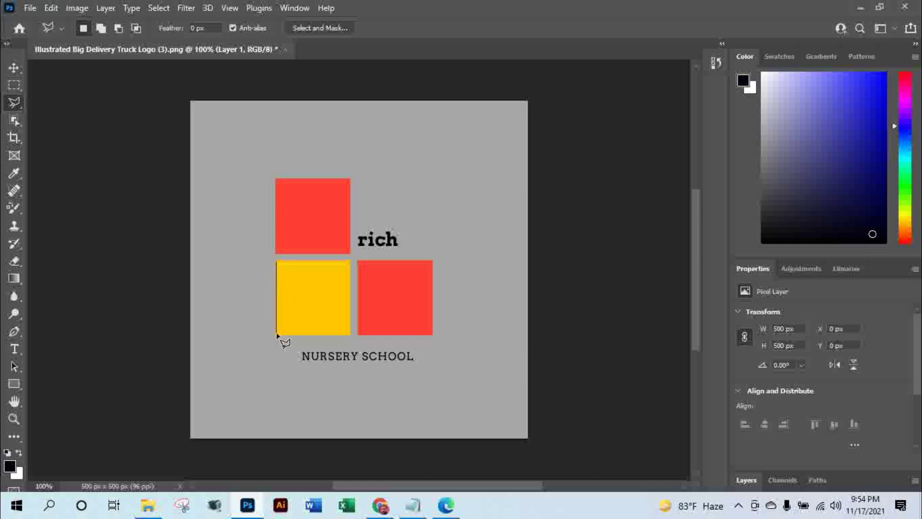
left_click(276, 334)
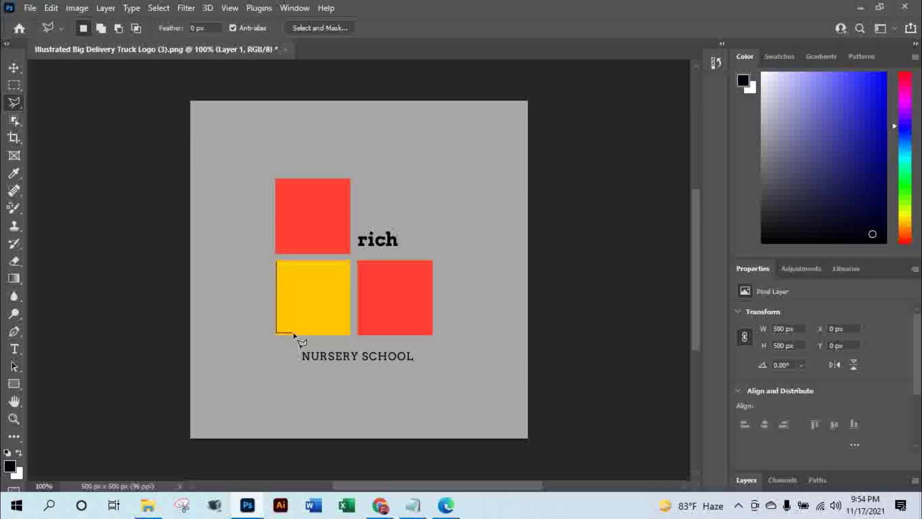
left_click(349, 334)
left_click(350, 261)
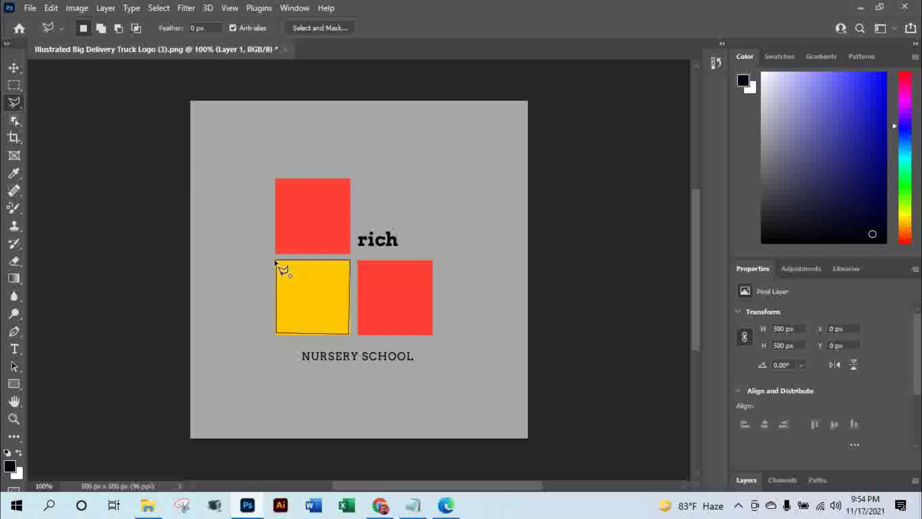
left_click(275, 261)
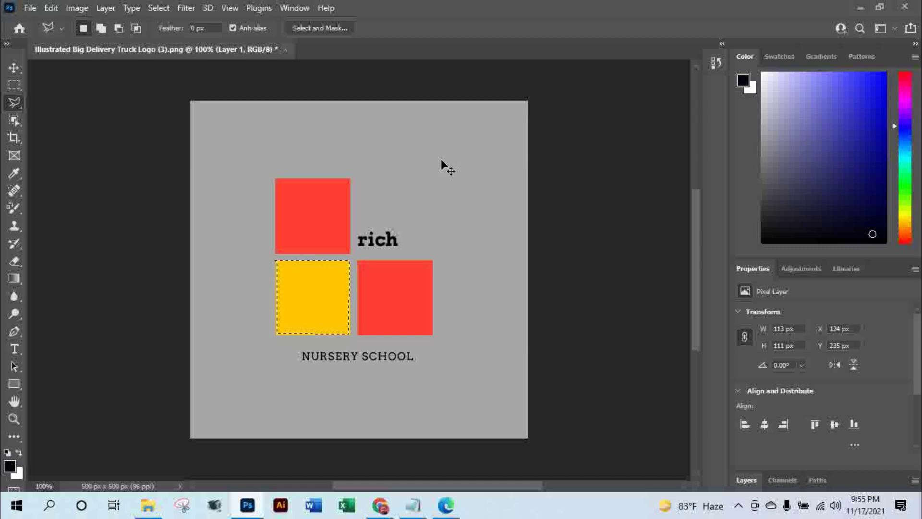
key("ctrl+j")
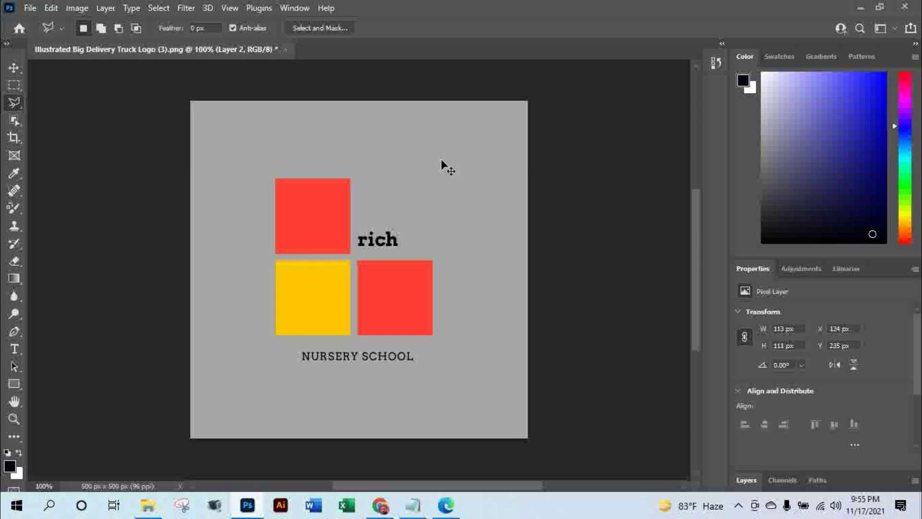
key("ctrl+z")
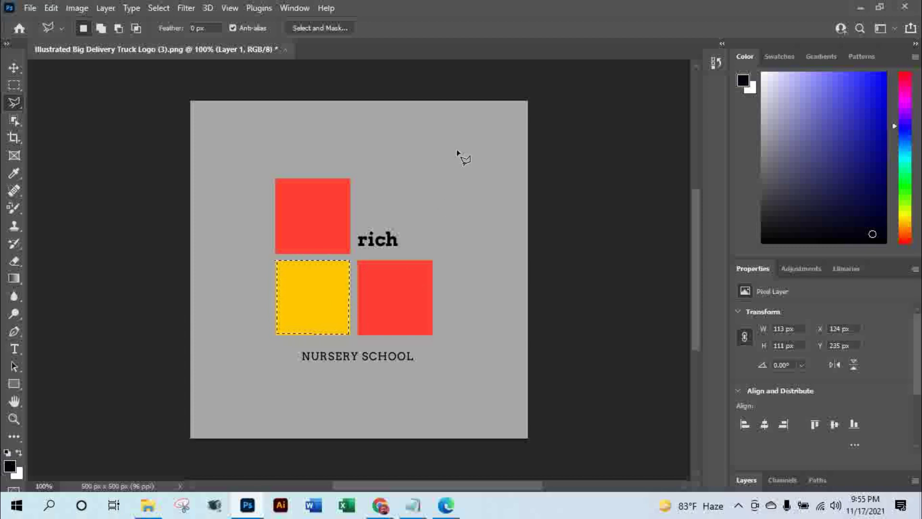
left_click(14, 67)
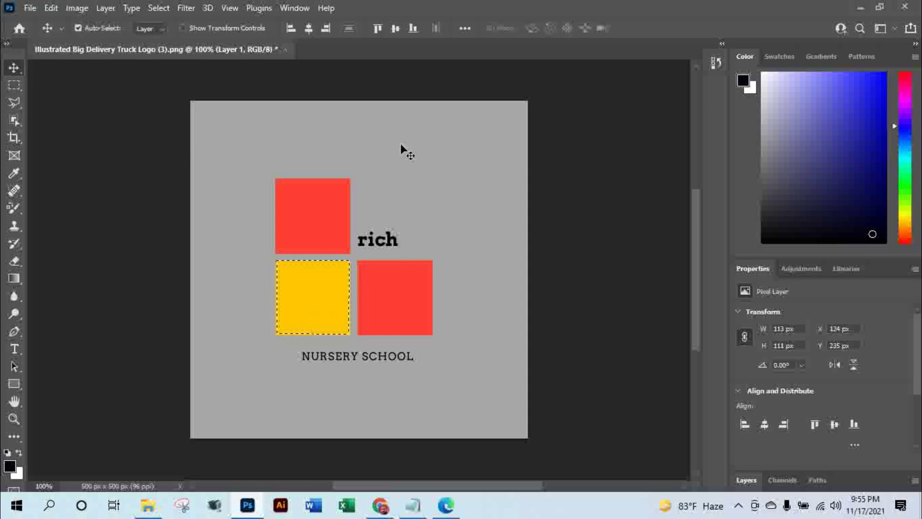
key("ctrl")
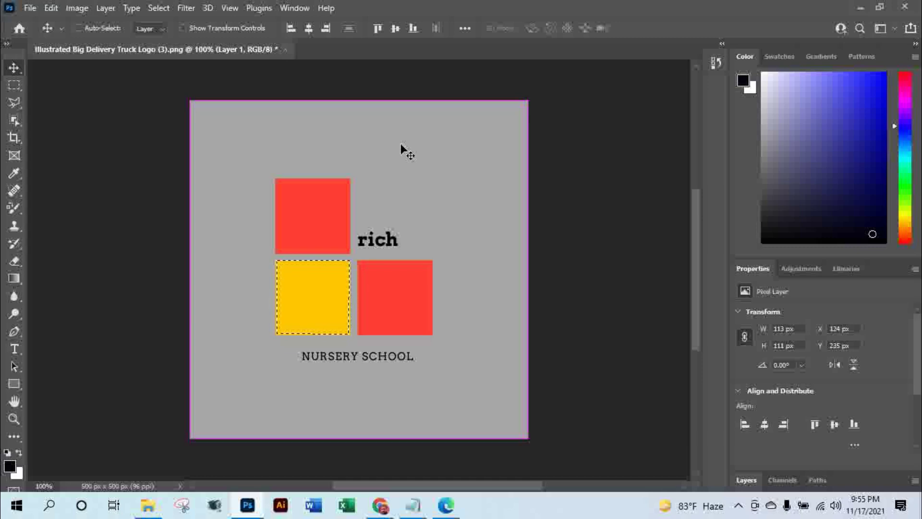
left_click(401, 143, "ctrl")
key("ctrl+d")
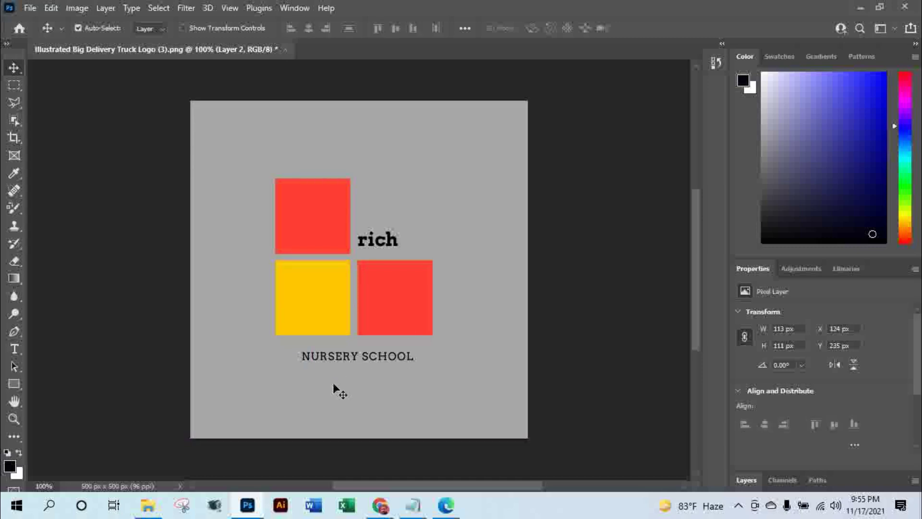
key("ctrl")
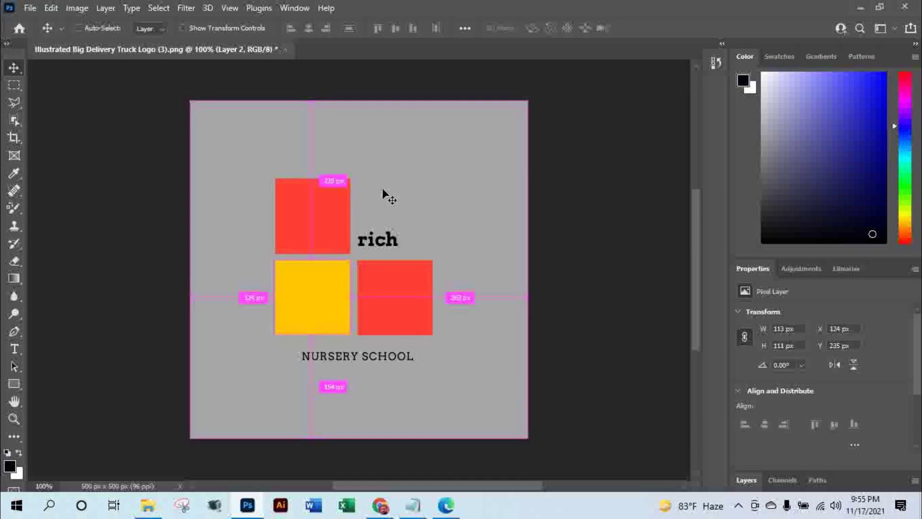
key("ctrl+z")
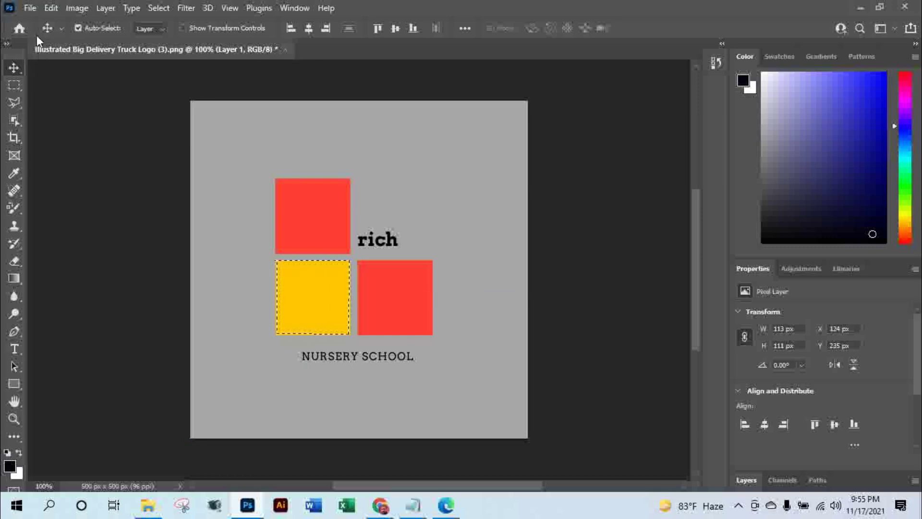
Create a new blank 113 × 111 px document.
left_click(31, 8)
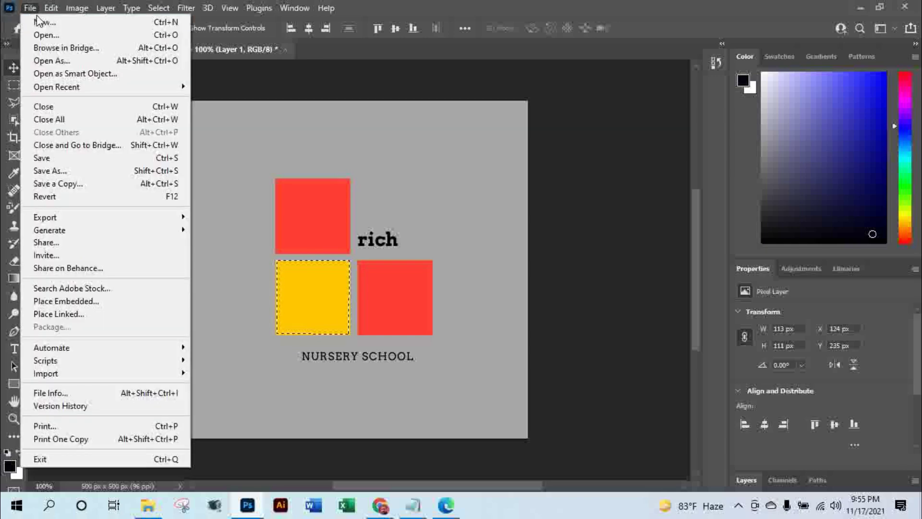
left_click(37, 20)
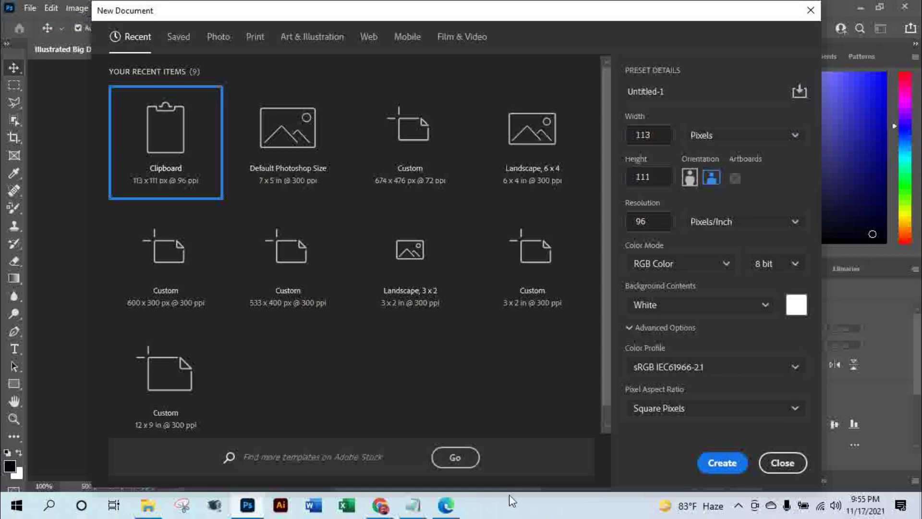
left_click(722, 463)
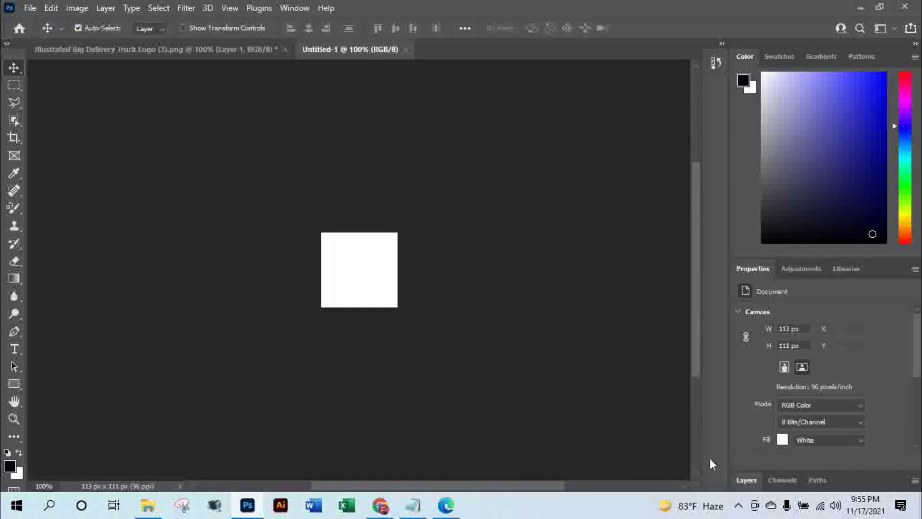
Paste the copied yellow square into Untitled-1.
left_click(188, 49)
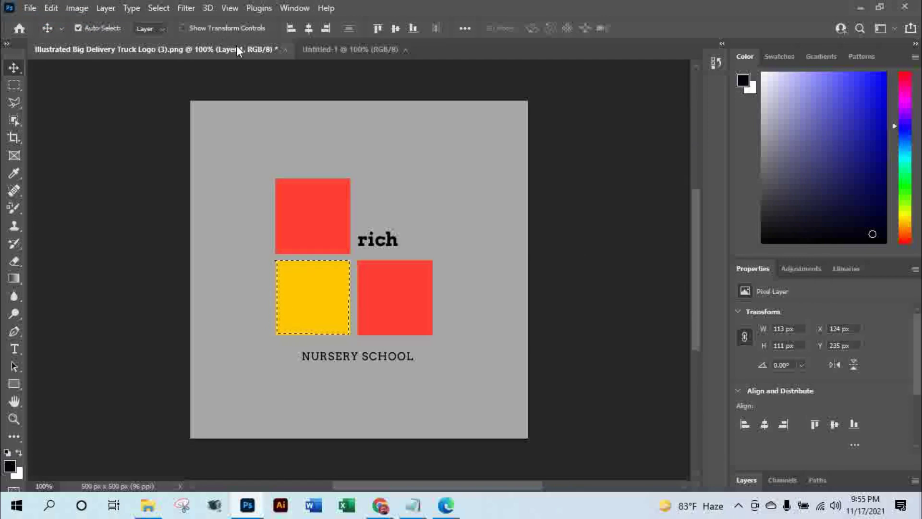
left_click(337, 50)
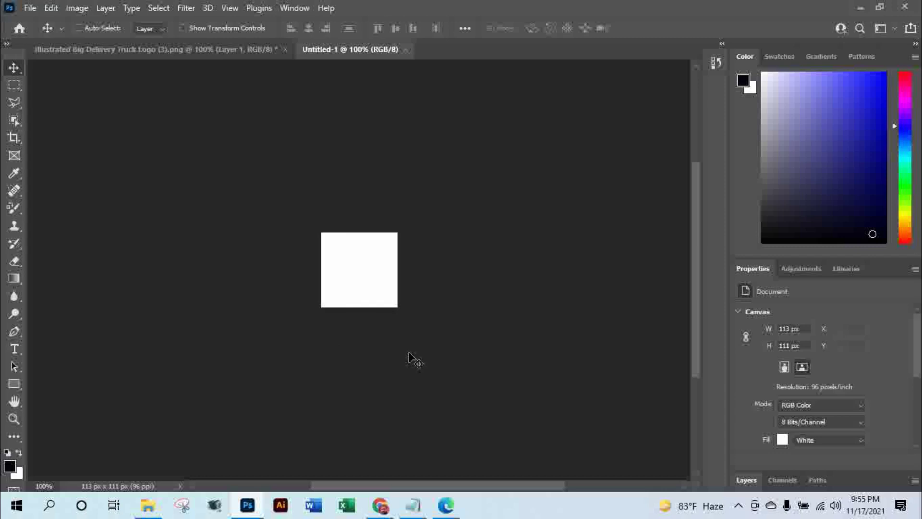
key("ctrl+v")
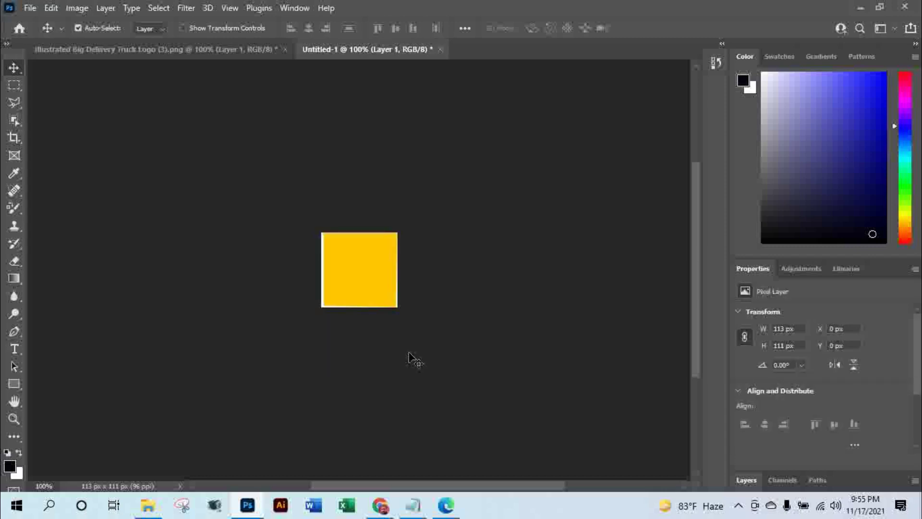
left_click(131, 48)
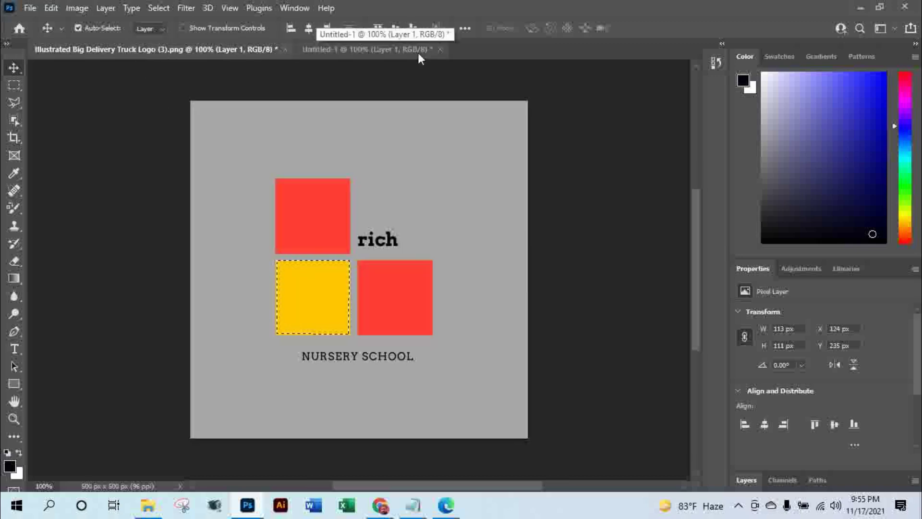
left_click(405, 49)
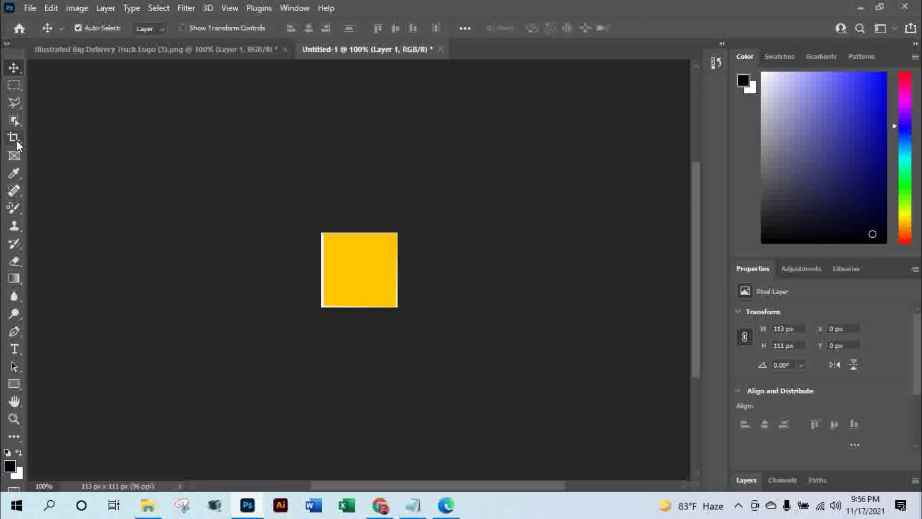
Outline the yellow square in Untitled-1 with the Polygonal Lasso and bring it to the logo document.
left_click(18, 103)
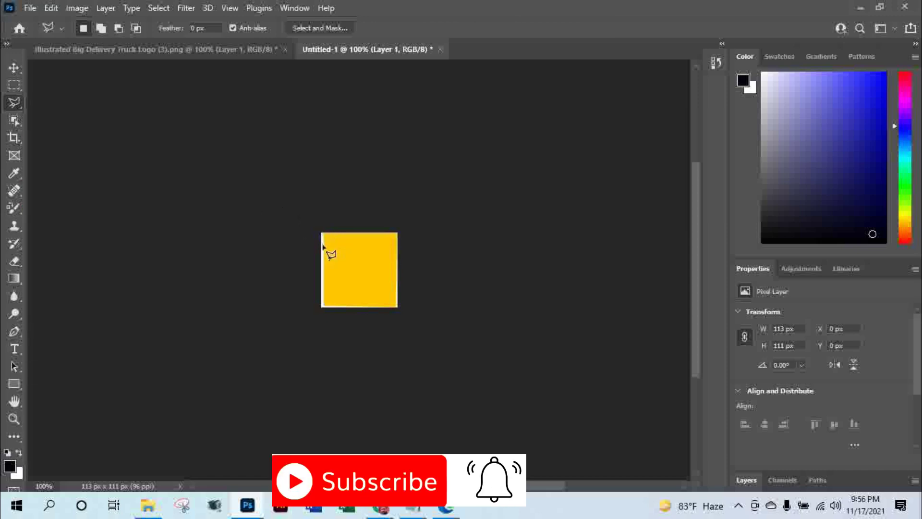
left_click(325, 306)
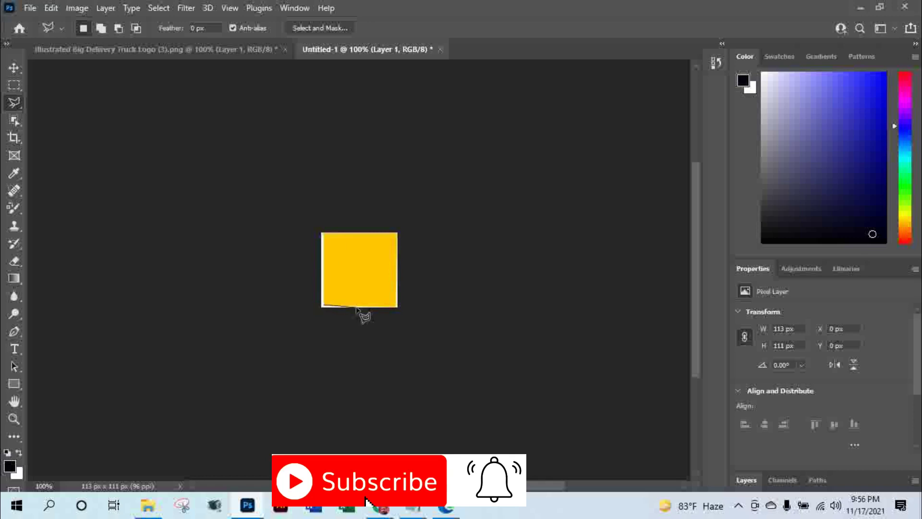
left_click(396, 306)
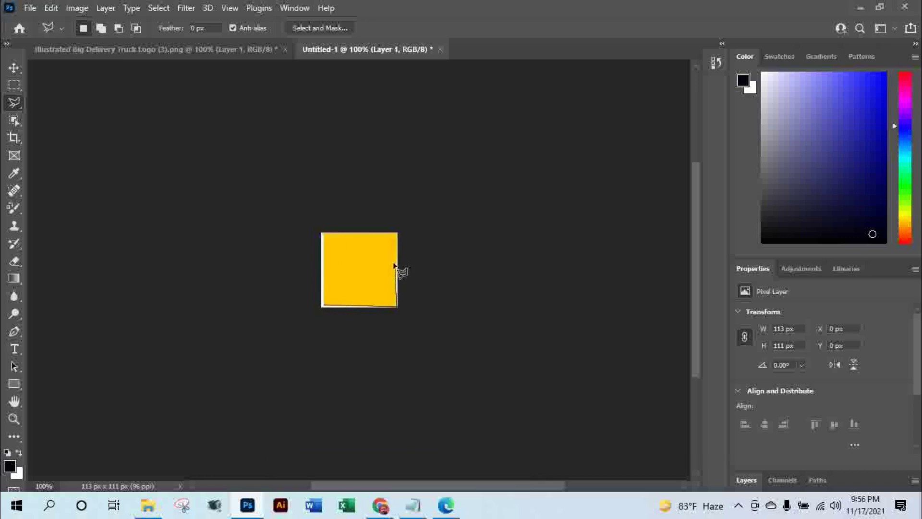
left_click(397, 233)
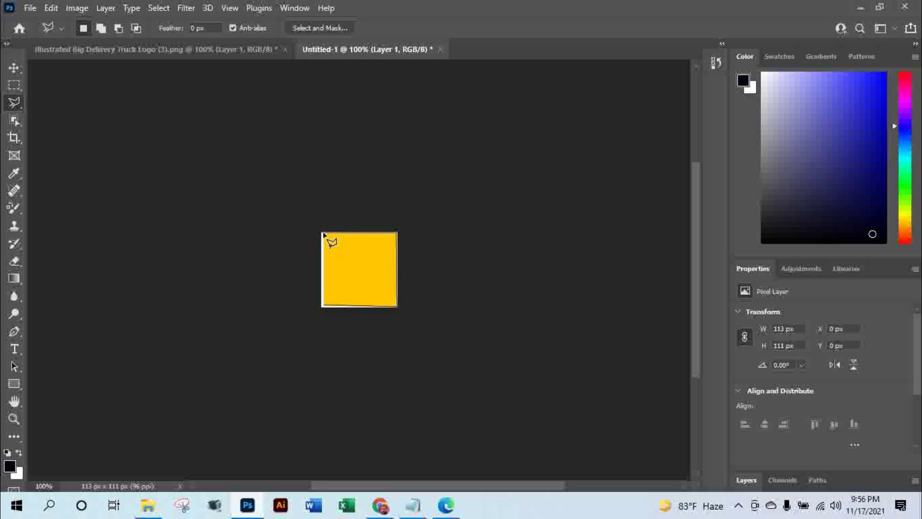
left_click(323, 234)
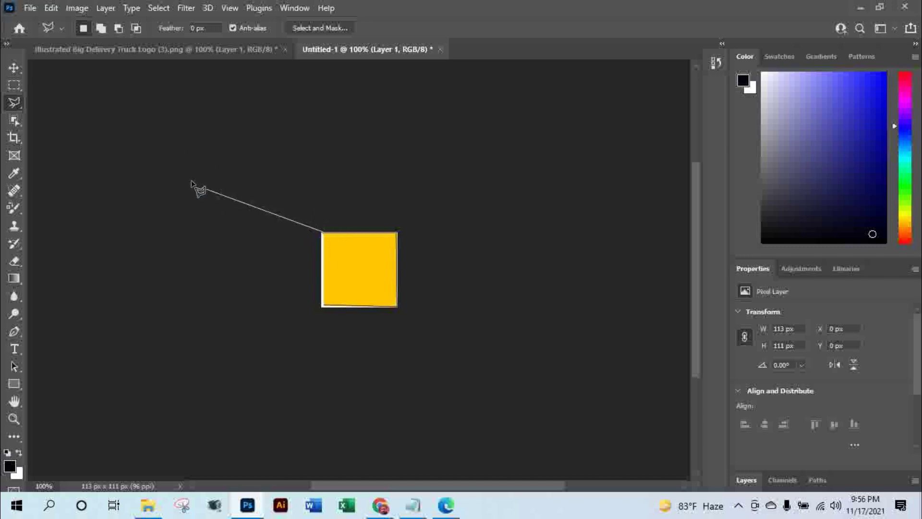
left_click(15, 65)
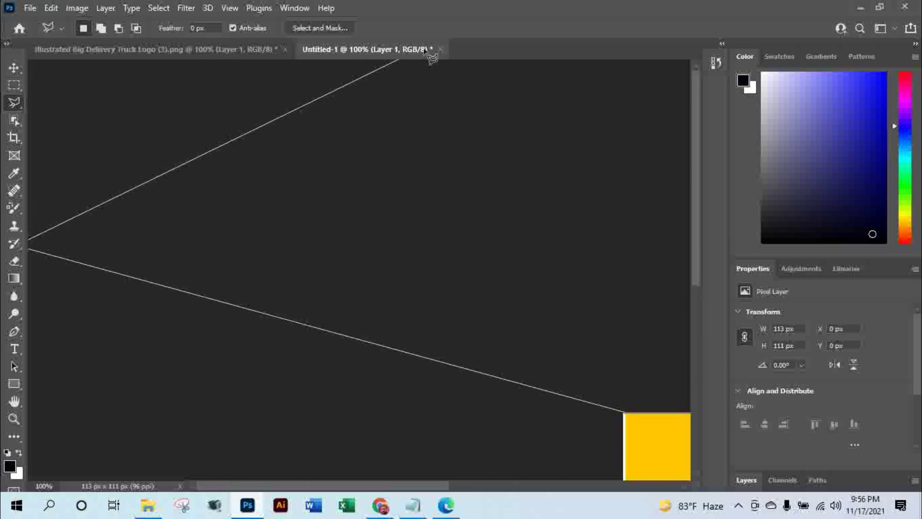
double_click(442, 53)
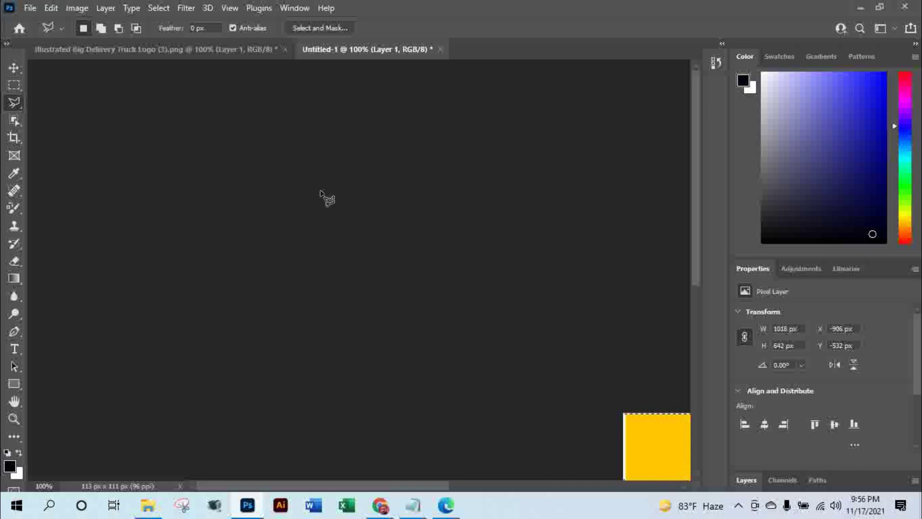
left_click(201, 49)
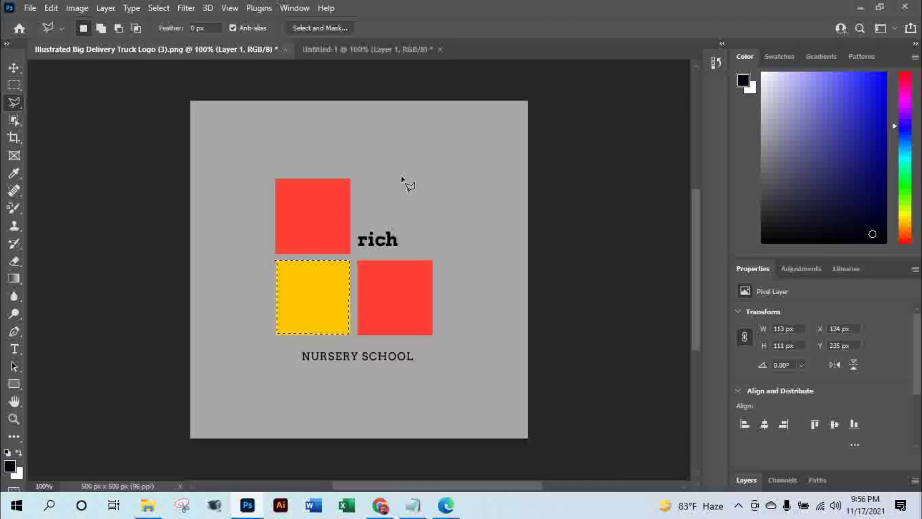
Paste a second yellow square into the logo as Layer 3, 112 × 110 px.
key("ctrl+j")
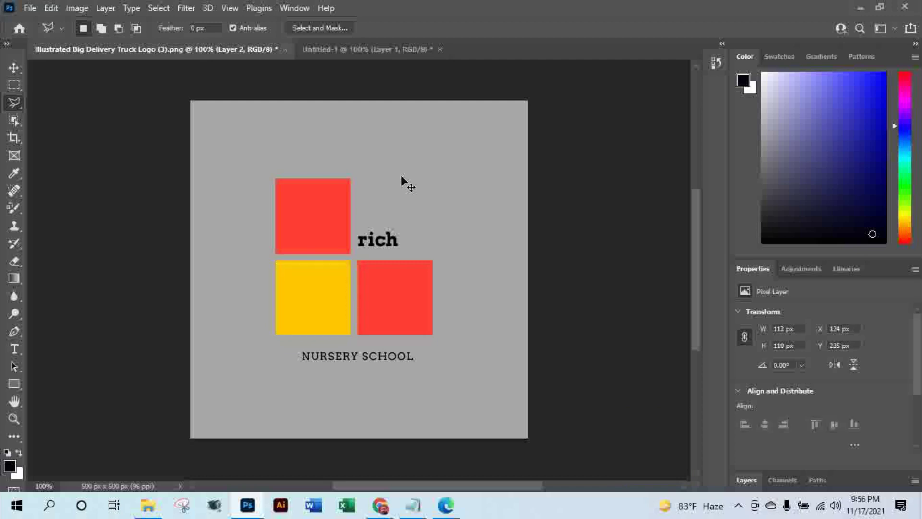
key("ctrl+v")
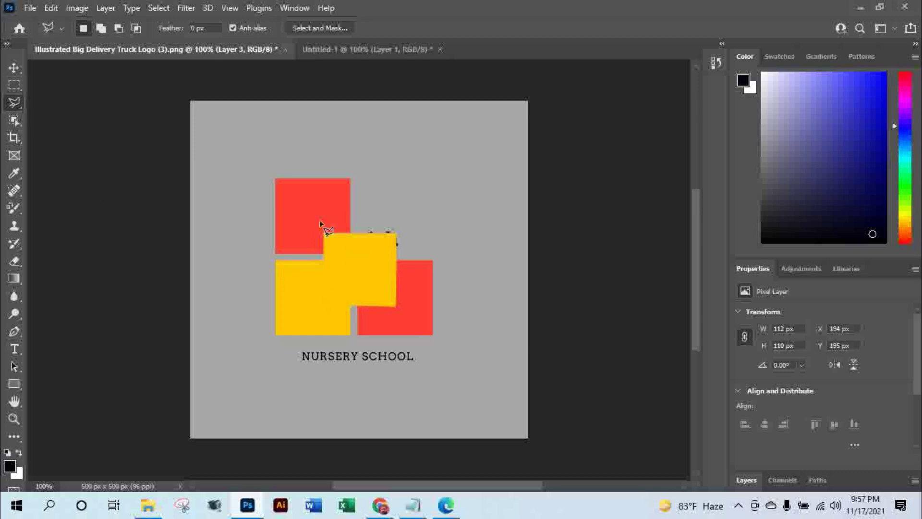
Move the new yellow square top-right and resize it to complete the 2 × 2 checkerboard.
left_click(12, 67)
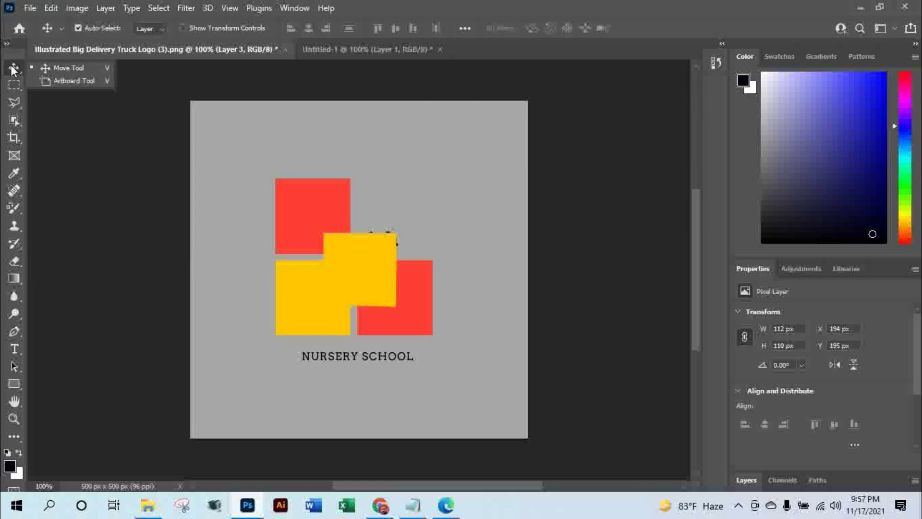
left_click_drag(353, 274, 388, 224)
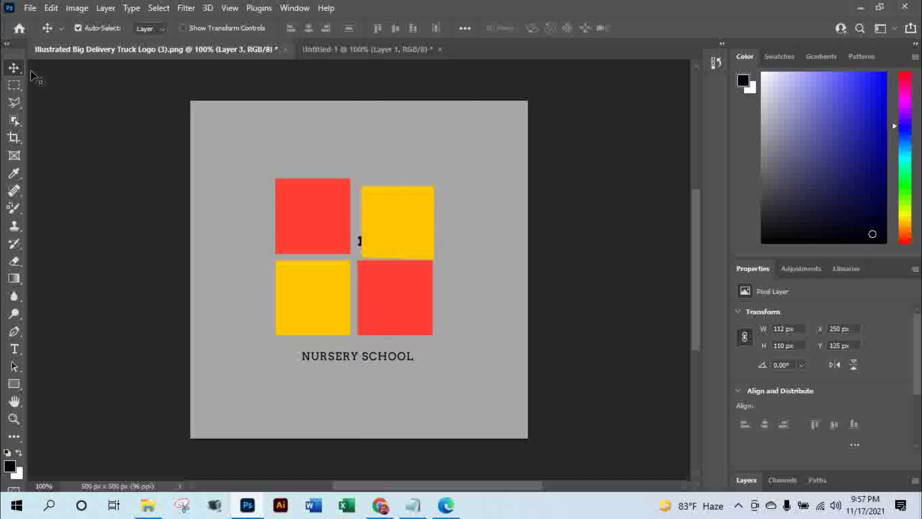
left_click(183, 26)
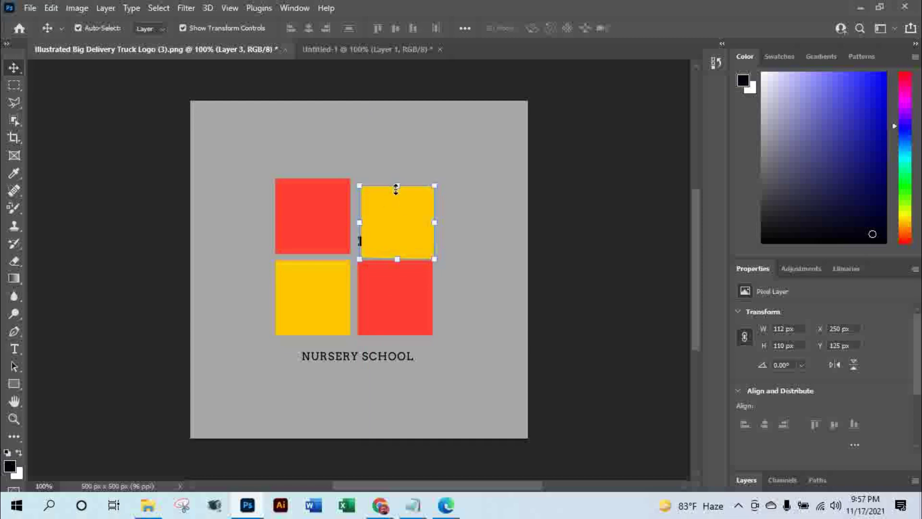
left_click_drag(395, 189, 396, 179)
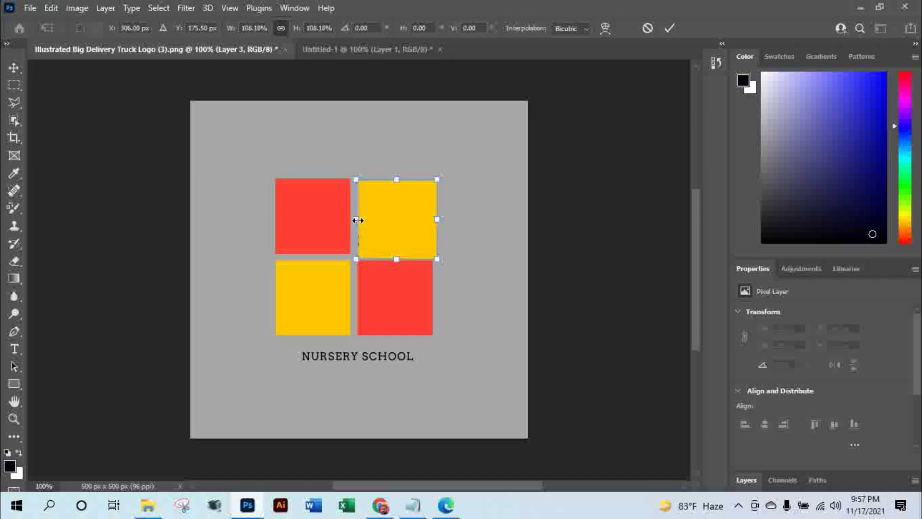
left_click_drag(358, 220, 360, 238)
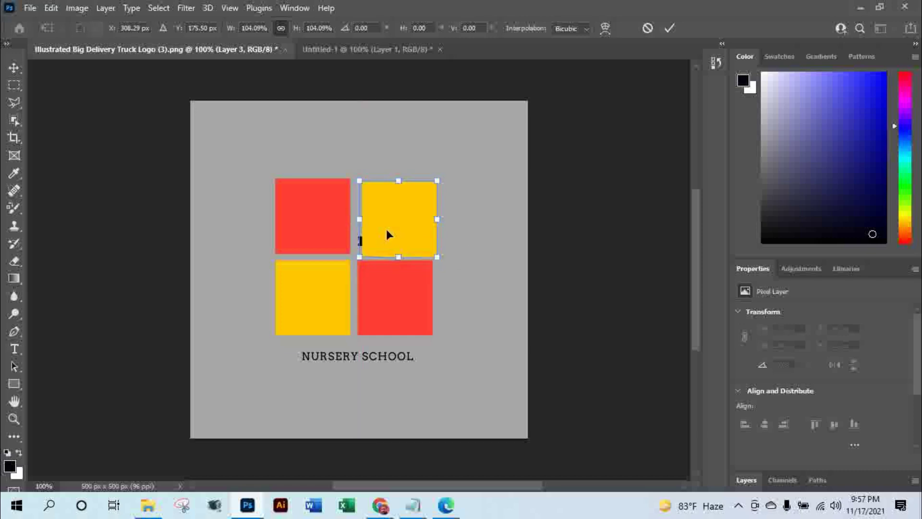
left_click_drag(386, 226, 386, 229)
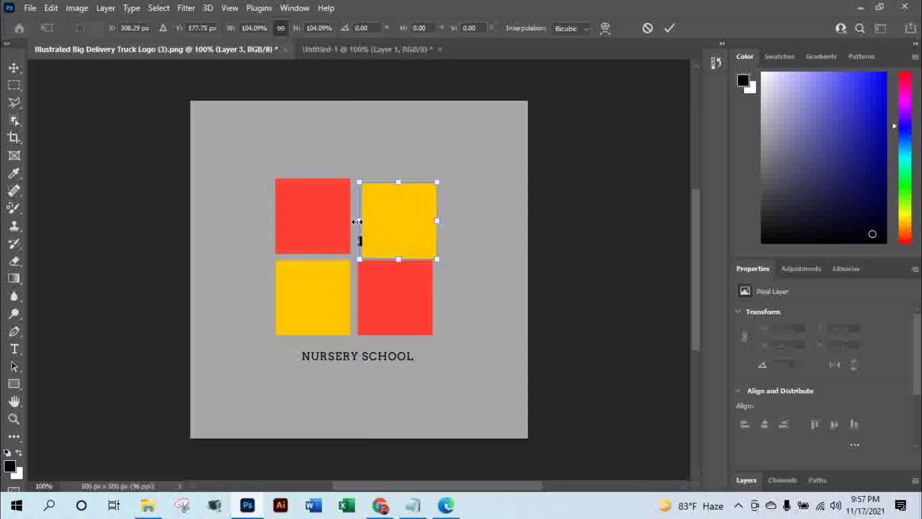
left_click_drag(357, 221, 357, 220)
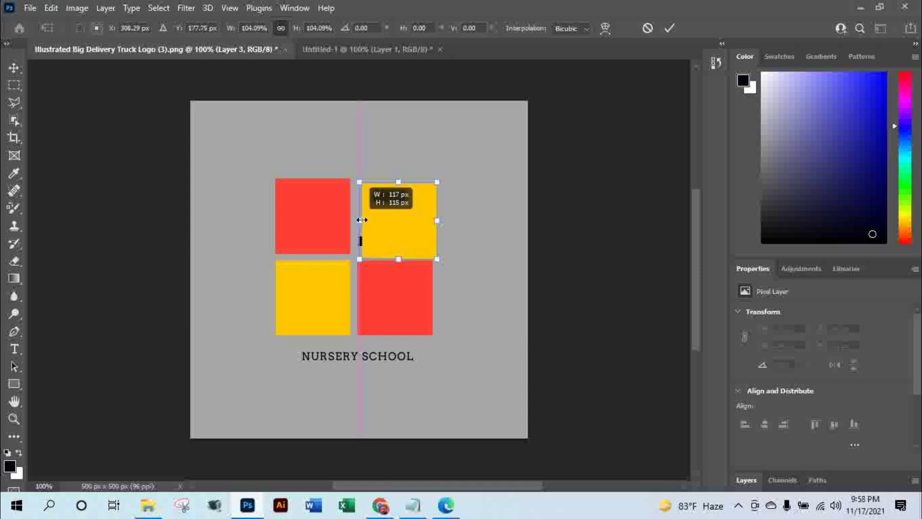
mouse_move(425, 218)
left_mouse_down()
mouse_move(416, 218)
mouse_move(435, 220)
left_mouse_up()
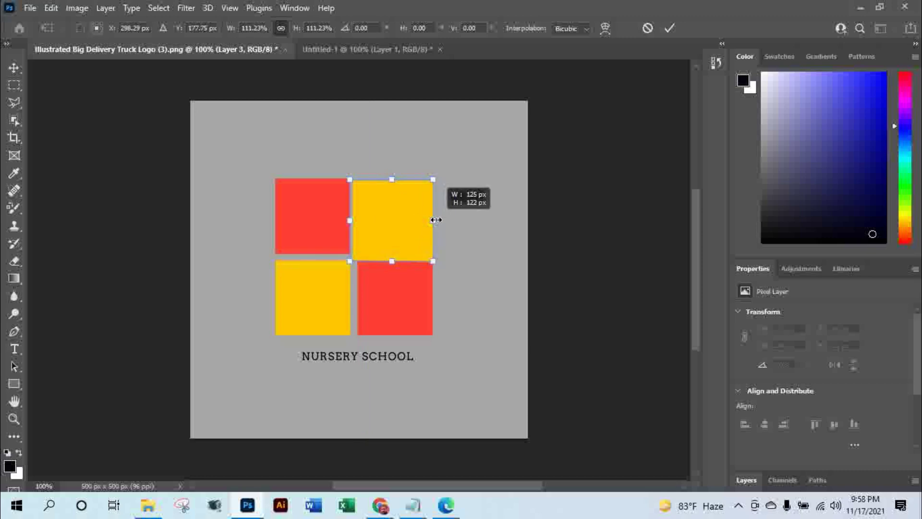
left_click_drag(350, 258, 356, 254)
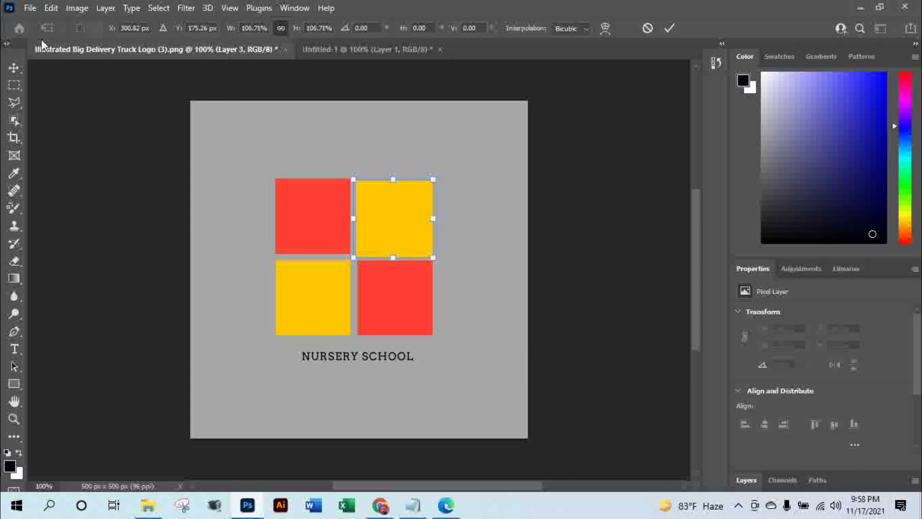
left_click(15, 68)
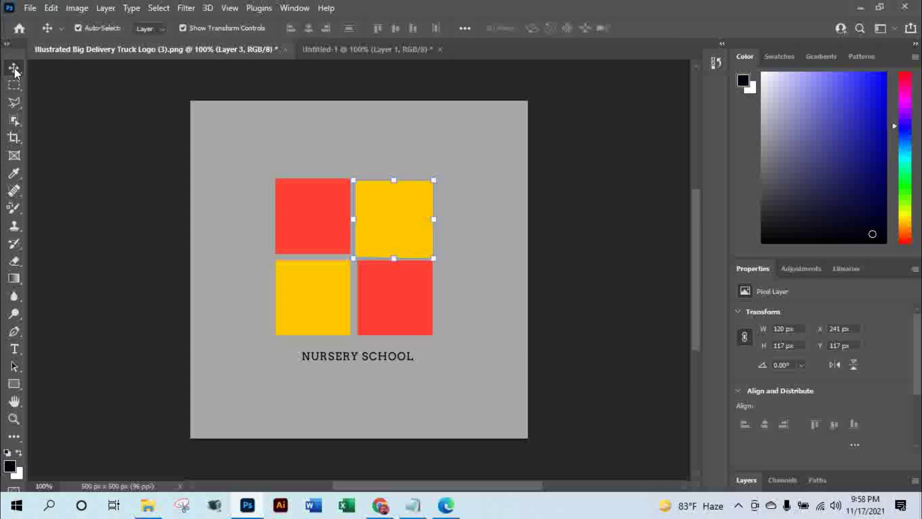
left_click(183, 28)
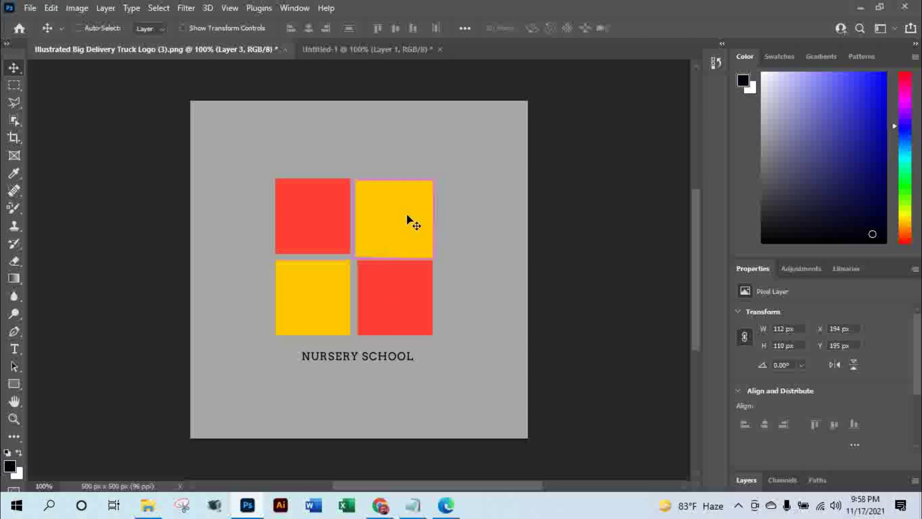
Move the lower yellow square beneath the grid and start resizing it.
left_click_drag(407, 217, 378, 301)
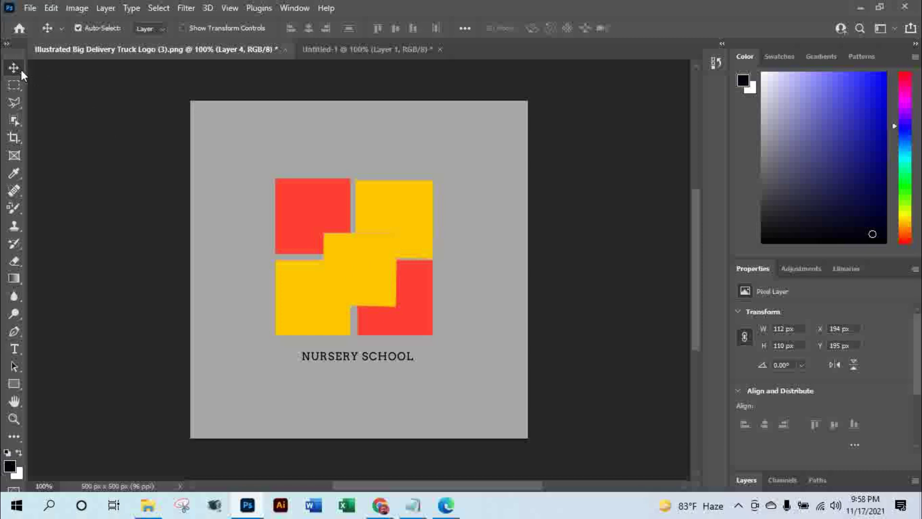
left_click(182, 28)
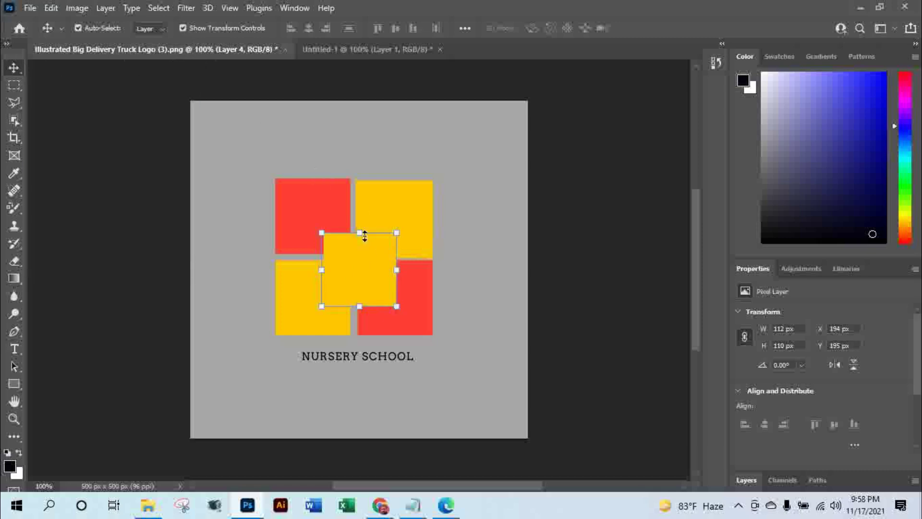
mouse_move(361, 234)
left_mouse_down()
mouse_move(360, 270)
mouse_move(434, 288)
left_mouse_up()
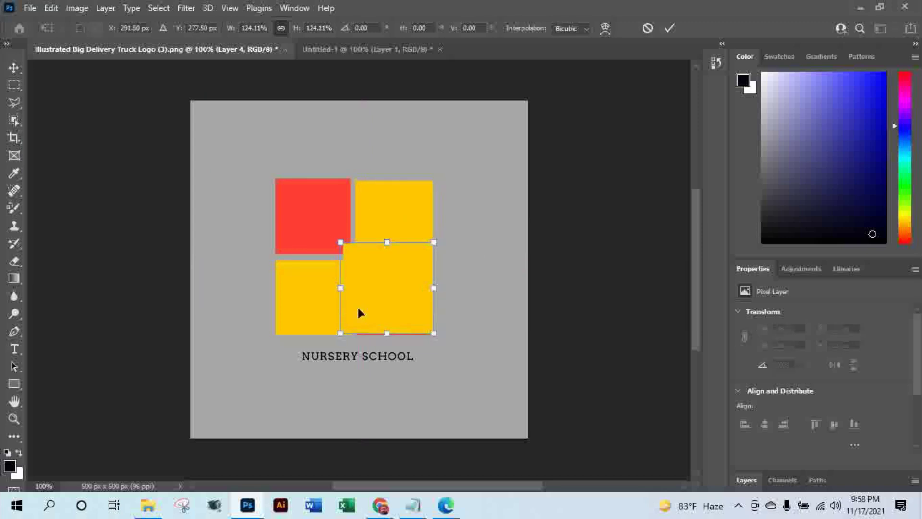
mouse_move(341, 331)
left_mouse_down()
mouse_move(374, 300)
mouse_move(349, 270)
mouse_move(361, 376)
mouse_move(424, 375)
left_mouse_up()
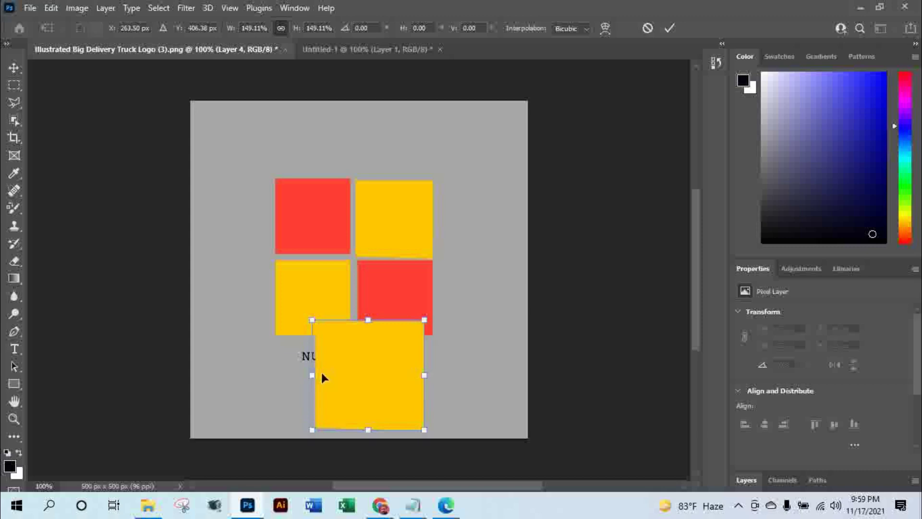
Stretch it into a 249 × 244 px yellow block under the checkerboard and commit.
left_click_drag(313, 372, 284, 375)
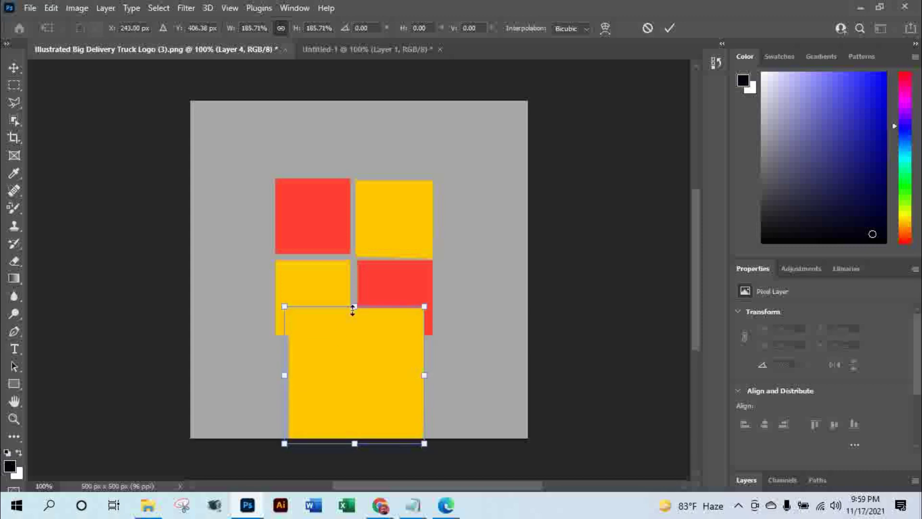
left_click_drag(354, 306, 354, 346)
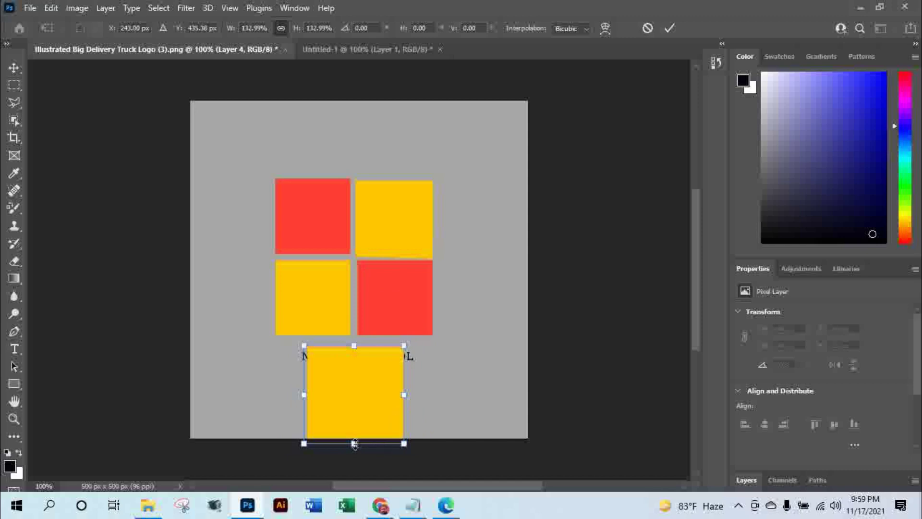
left_click_drag(354, 443, 353, 417)
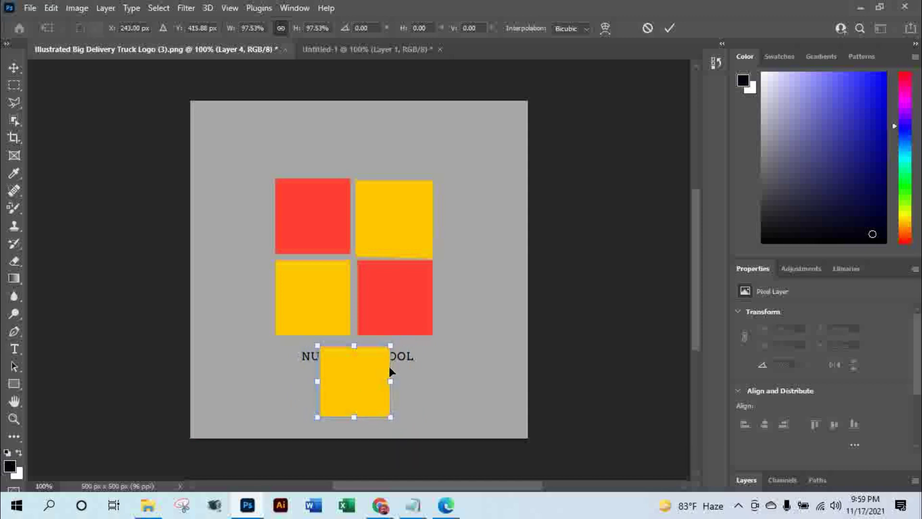
left_click_drag(390, 381, 418, 382)
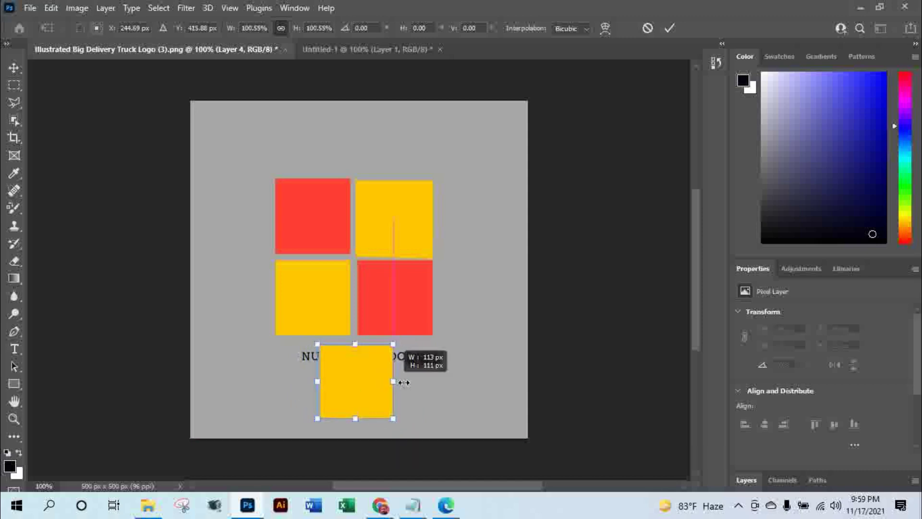
left_click_drag(317, 381, 267, 378)
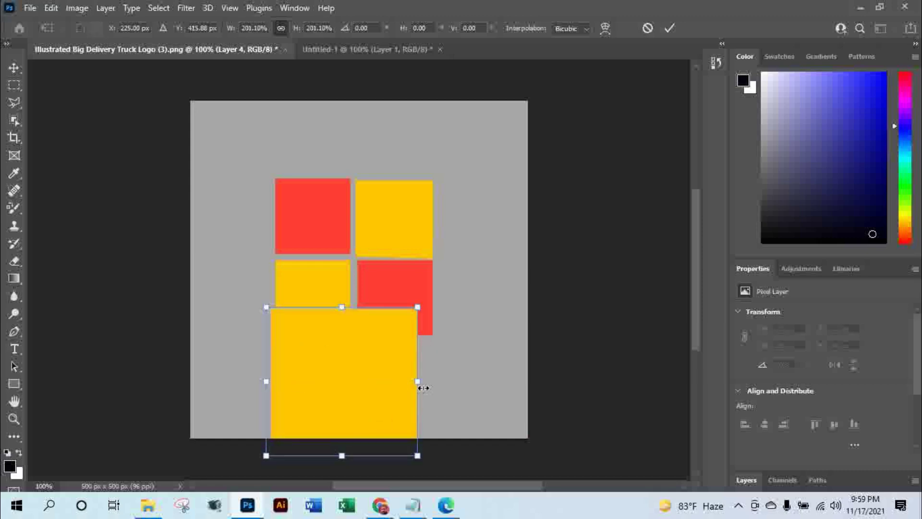
left_click_drag(417, 381, 440, 381)
left_click_drag(441, 380, 433, 380)
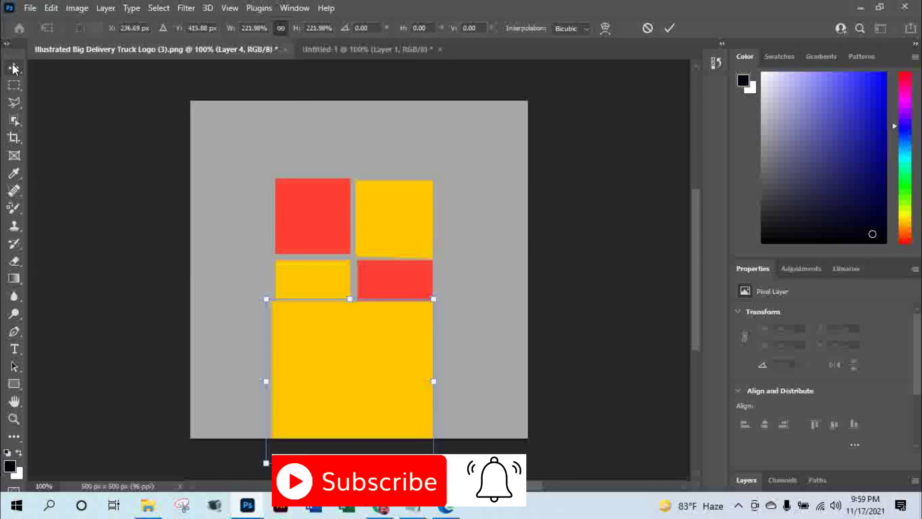
right_click(12, 63)
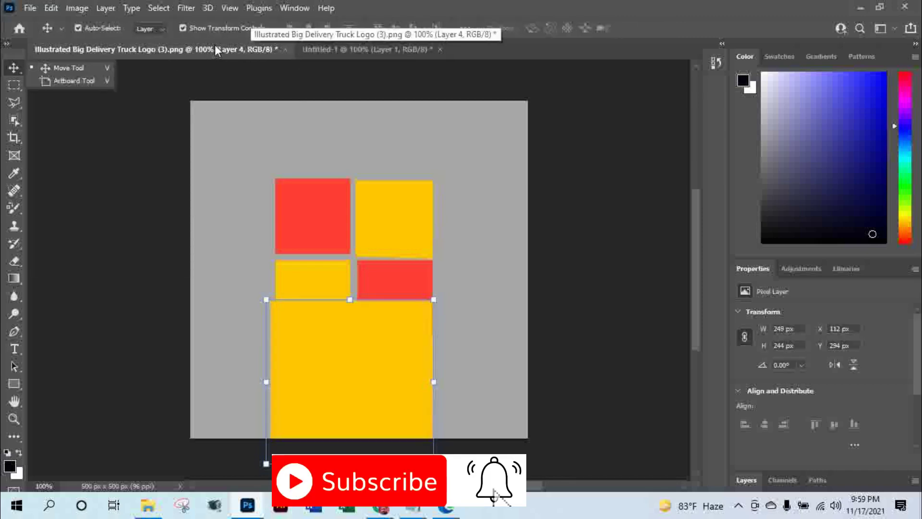
left_click(183, 29)
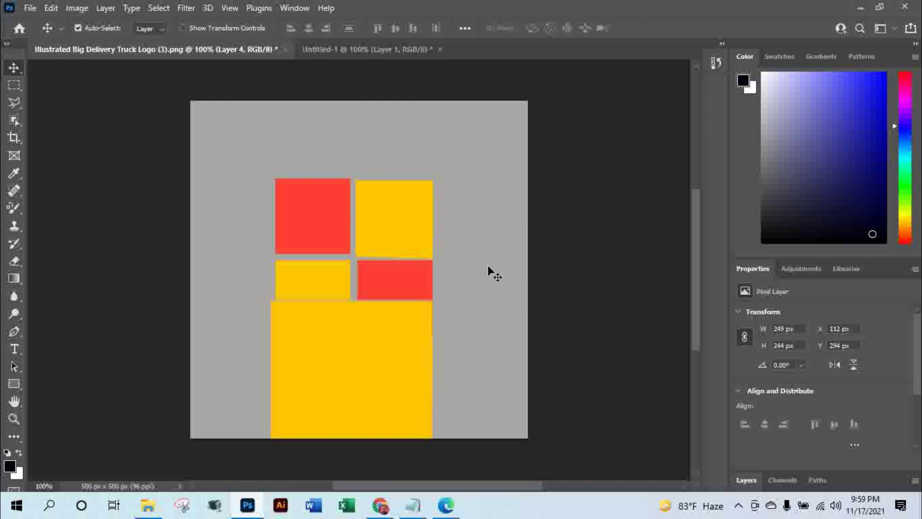
Pick the Polygonal Lasso and display its flyout of lasso variants.
left_click(13, 107)
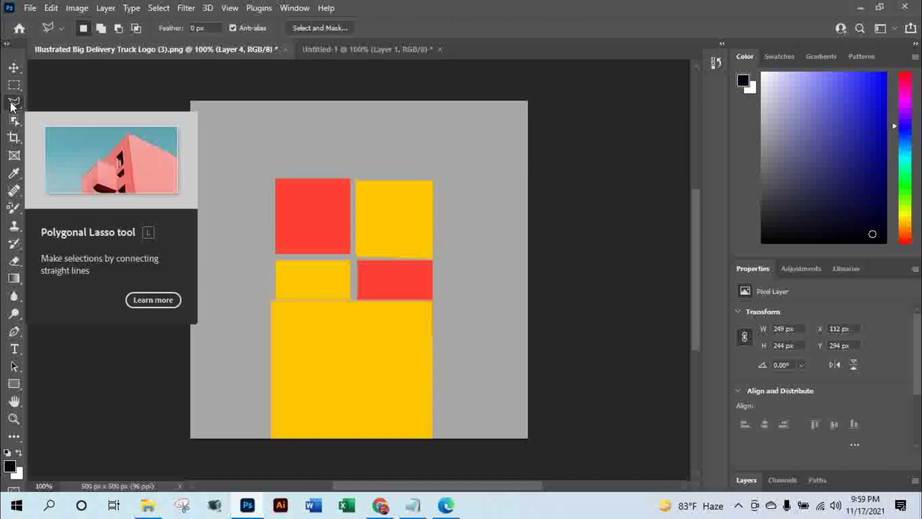
right_click(13, 106)
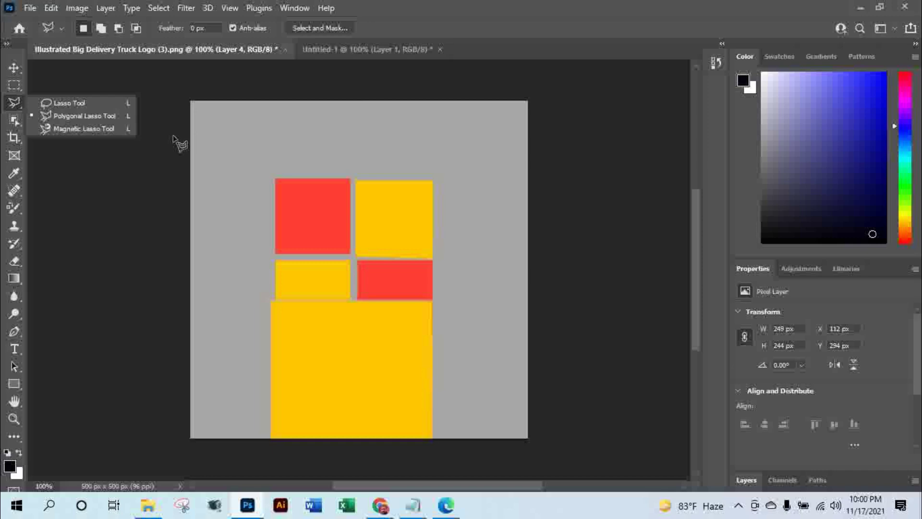
Close Untitled-1 and the truck logo without saving, then scroll down to Recent files.
left_click(441, 49)
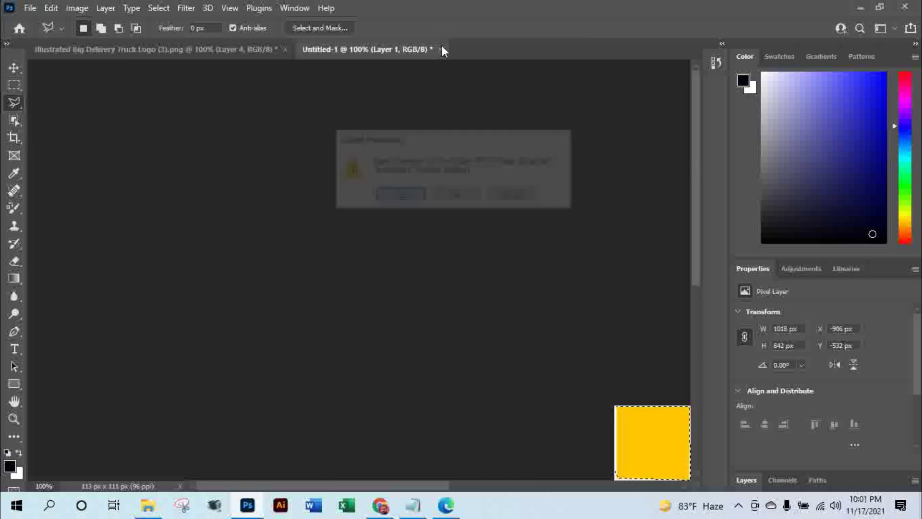
left_click(457, 199)
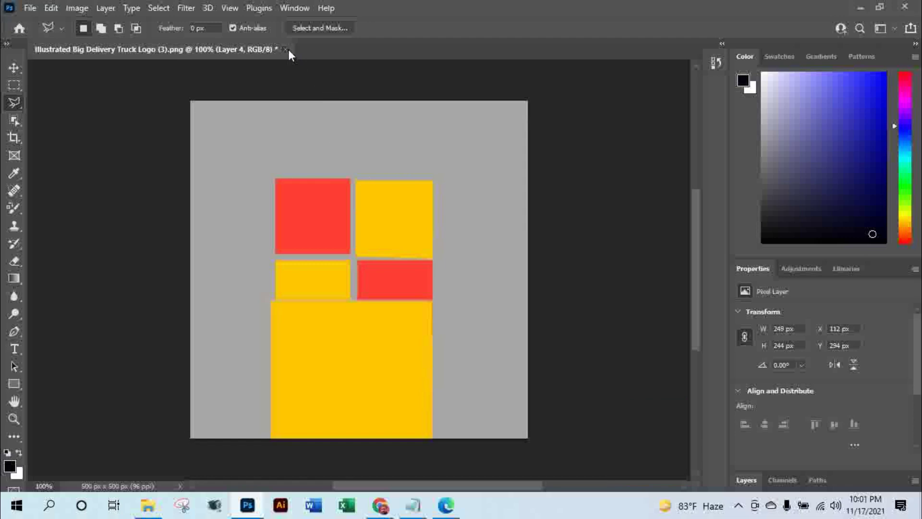
left_click(288, 50)
left_click(457, 197)
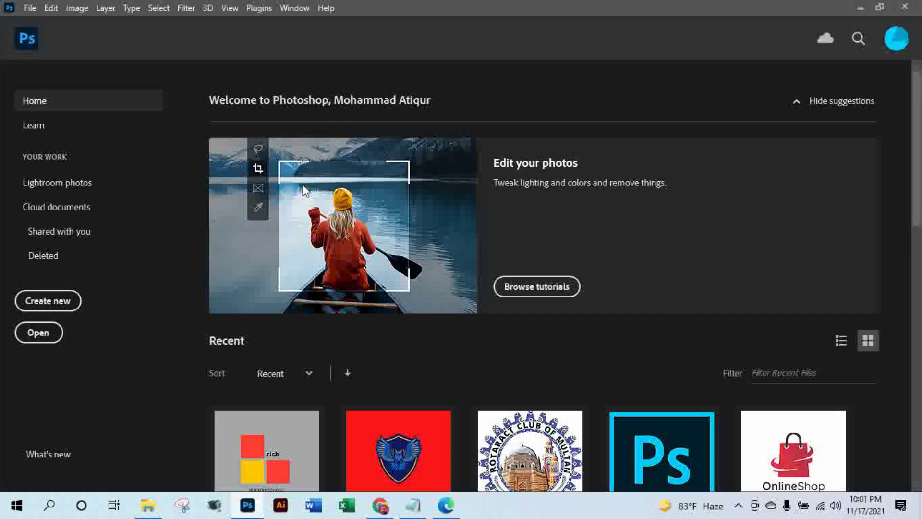
scroll(435, 301, "down", 3)
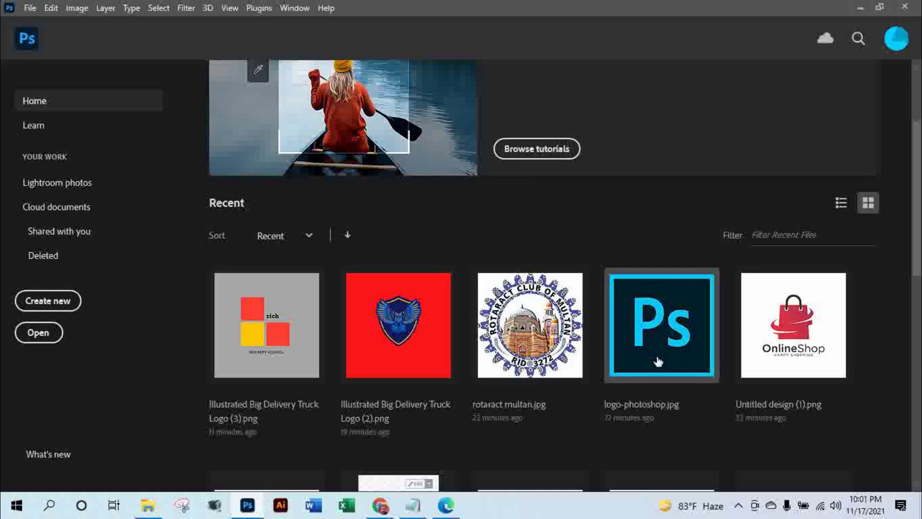
Open Illustrated Big Delivery Truck Logo (2).png from Recent, briefly checking the File menu.
left_click(411, 346)
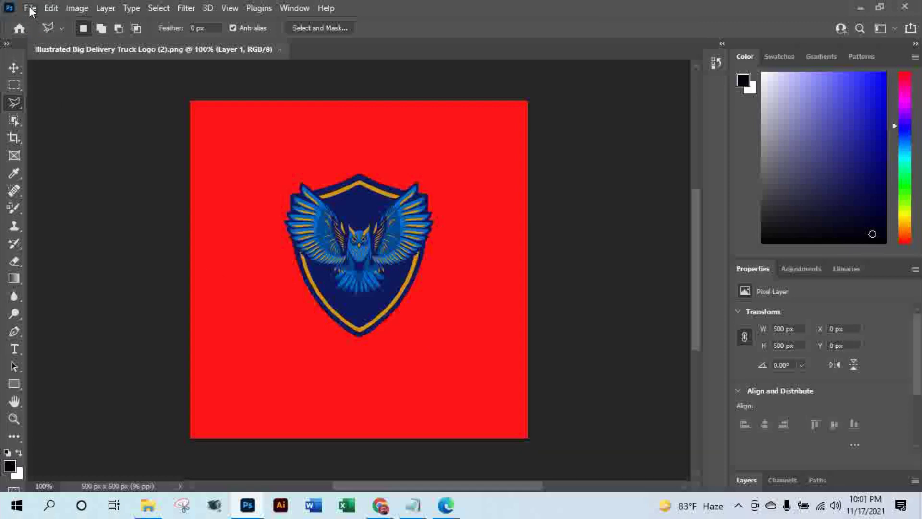
left_click(31, 9)
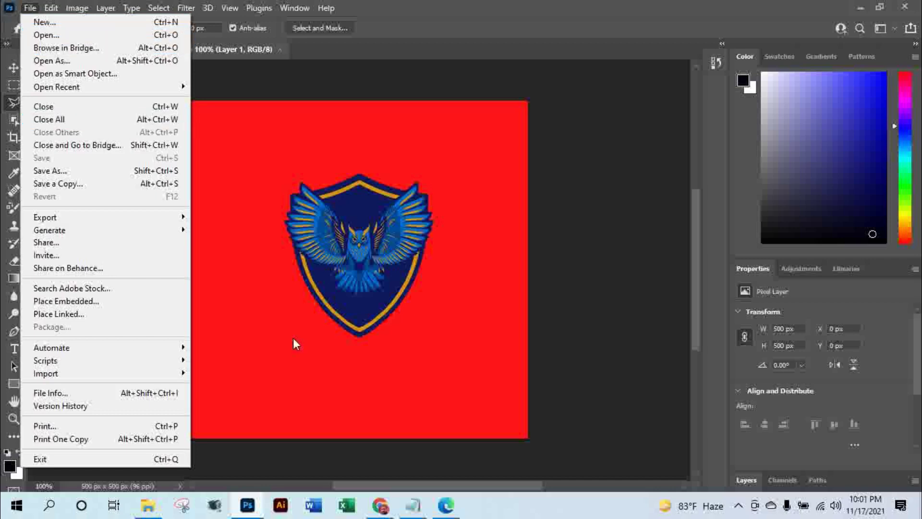
left_click(374, 166)
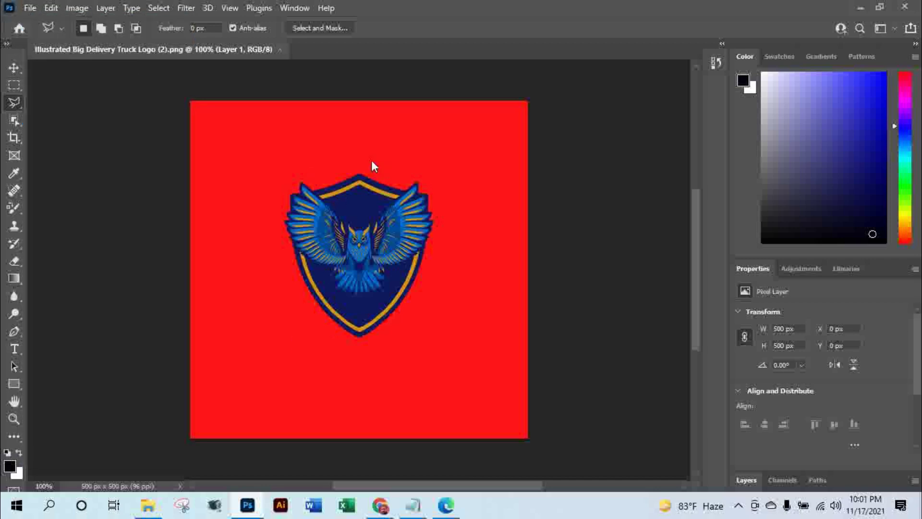
Close the owl logo document and browse up and down the Recent files grid.
left_click(279, 49)
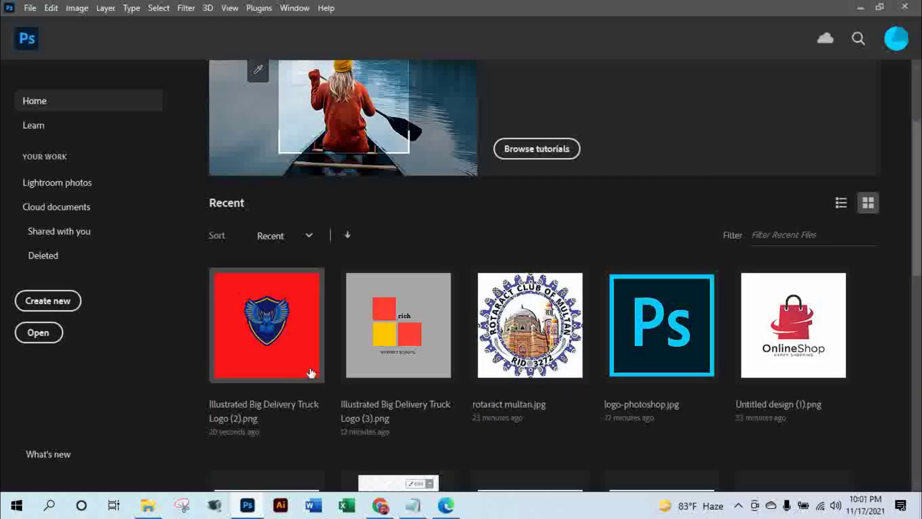
scroll(591, 324, "down", 5)
scroll(591, 329, "down", 5)
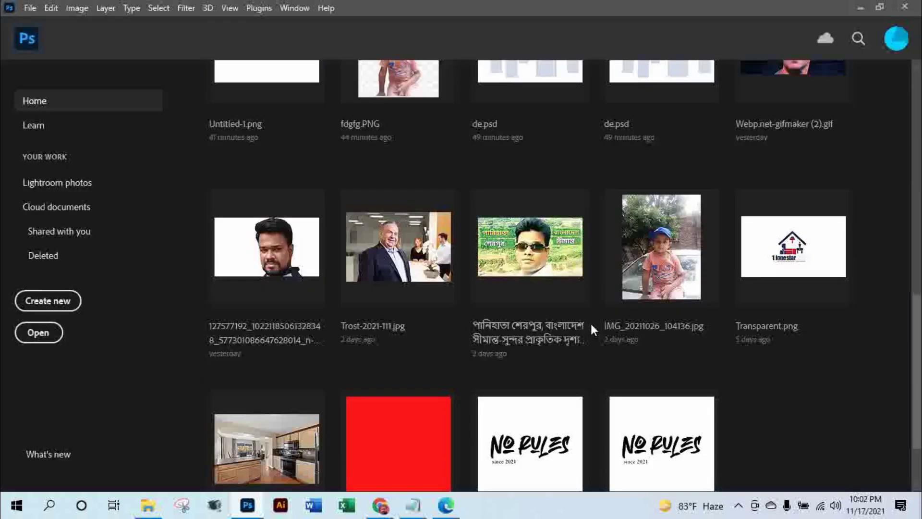
scroll(591, 330, "down", 2)
scroll(591, 329, "up", 2)
scroll(592, 327, "up", 6)
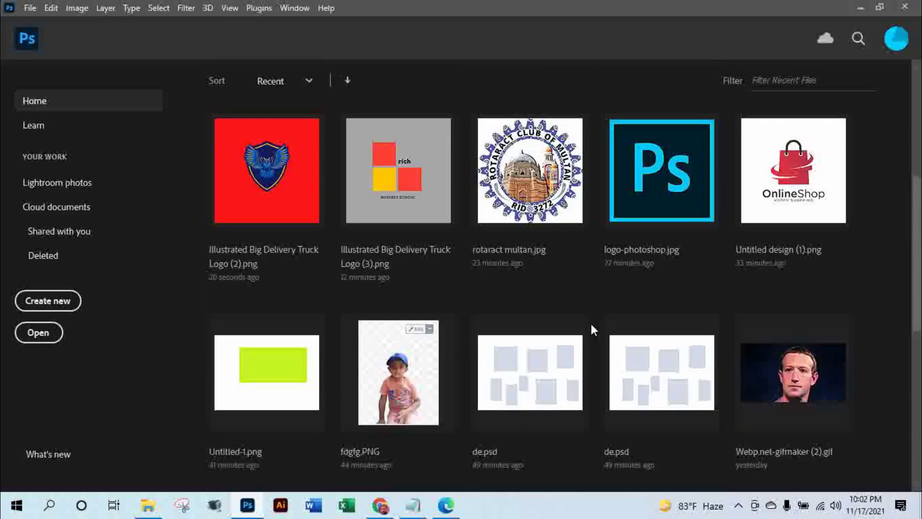
scroll(592, 326, "up", 3)
scroll(592, 326, "up", 3)
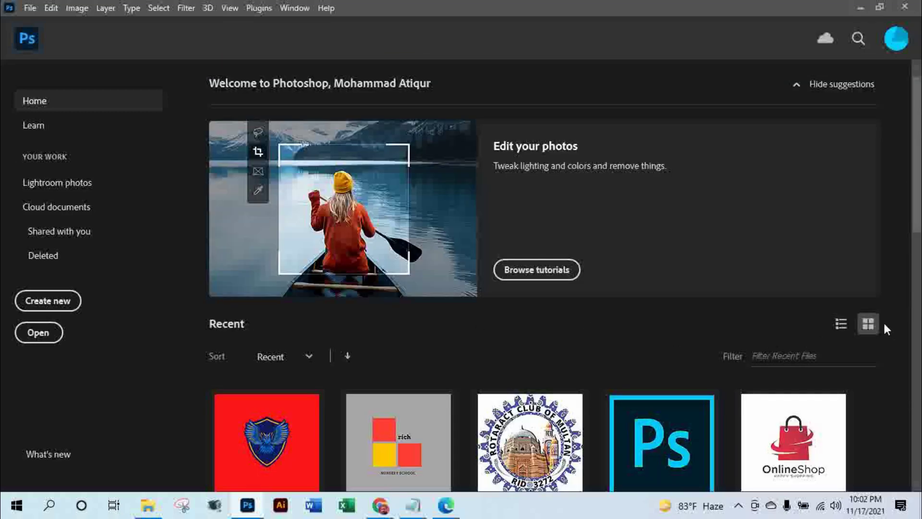
scroll(412, 375, "down", 5)
scroll(412, 375, "down", 5)
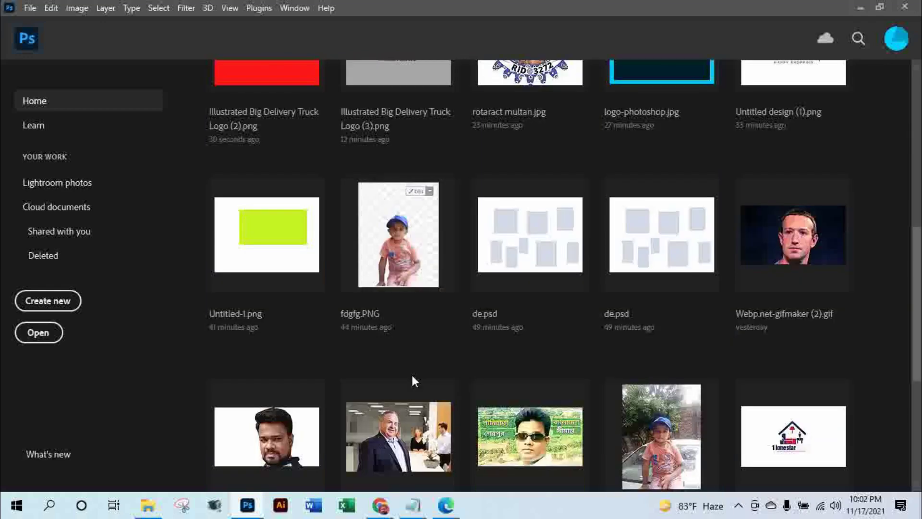
scroll(412, 375, "down", 3)
scroll(412, 375, "up", 7)
scroll(412, 375, "up", 2)
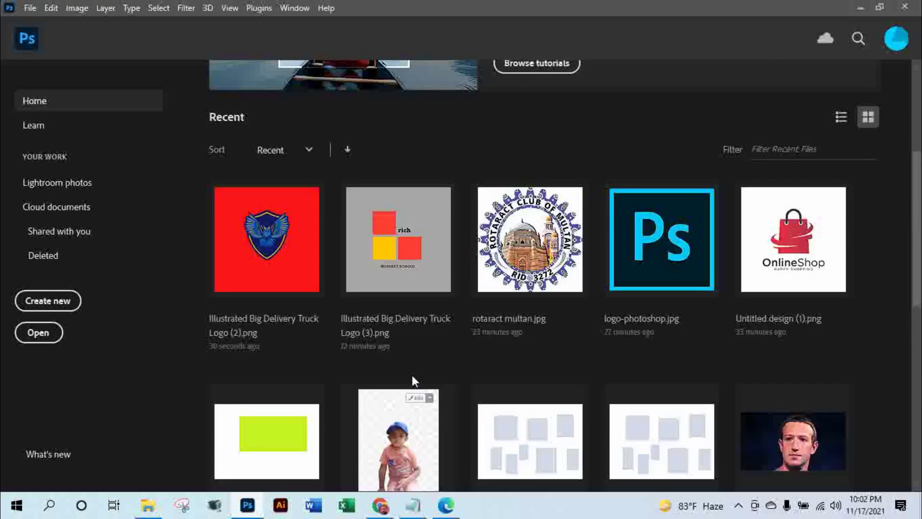
scroll(412, 375, "up", 2)
scroll(412, 375, "up", 3)
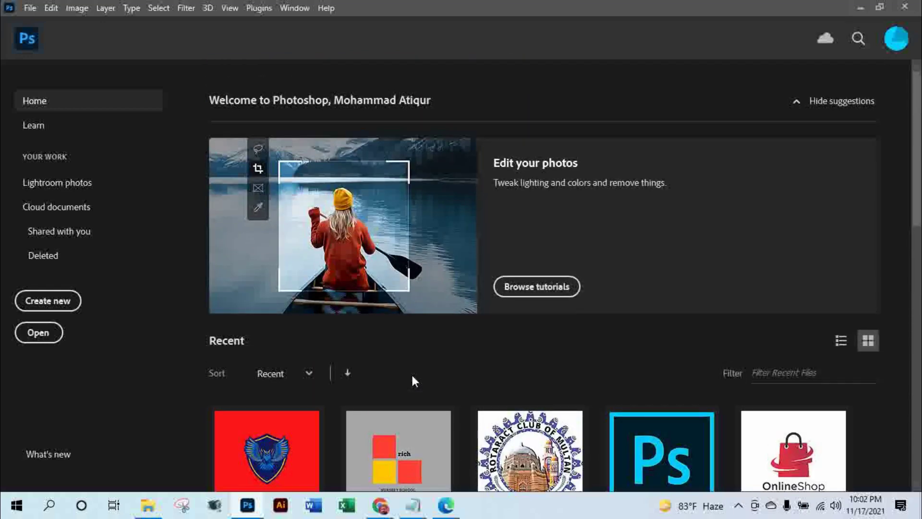
scroll(412, 376, "down", 3)
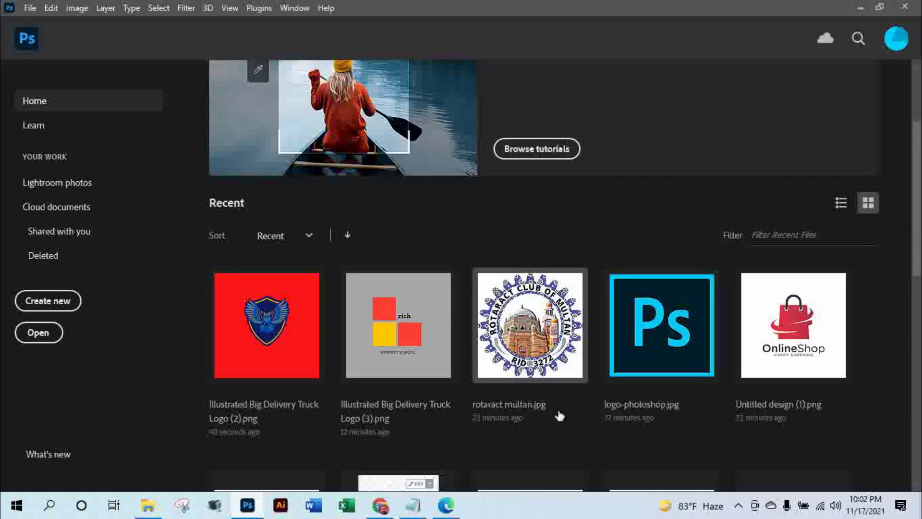
Reopen Illustrated Big Delivery Truck Logo (2).png and switch to the Magnetic Lasso Tool.
left_click(286, 331)
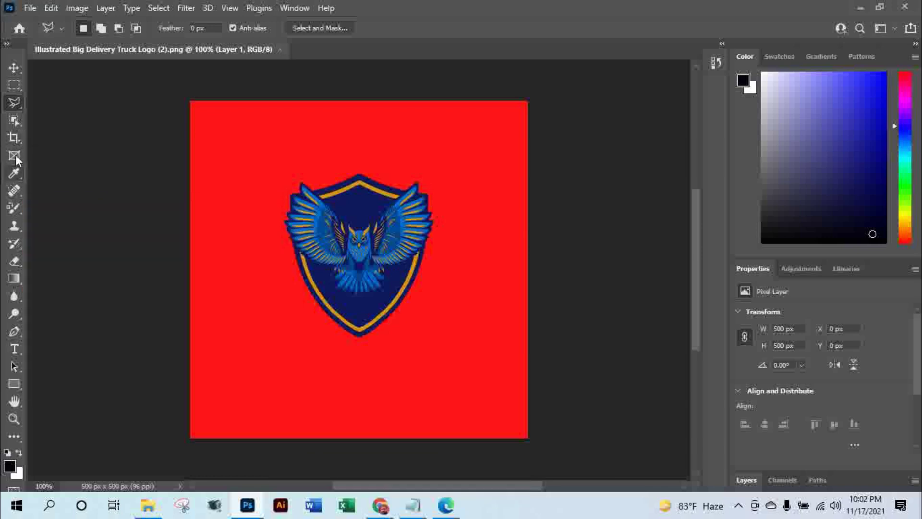
right_click(15, 104)
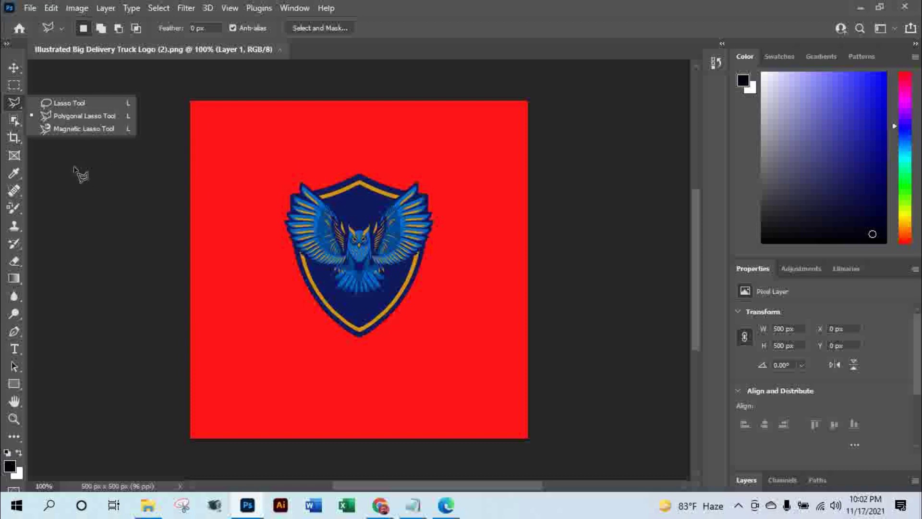
left_click(68, 128)
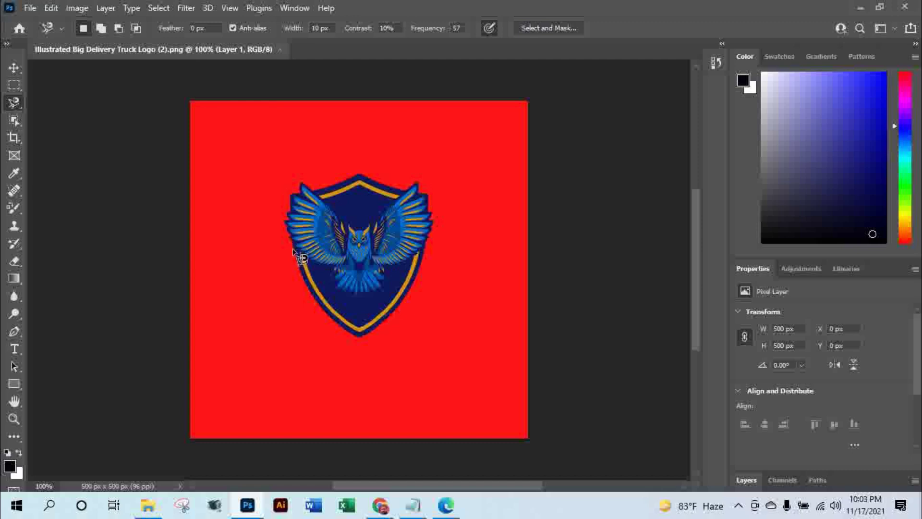
Trace the owl shield's outline with the Magnetic Lasso, starting and closing at its left edge.
left_click(293, 250)
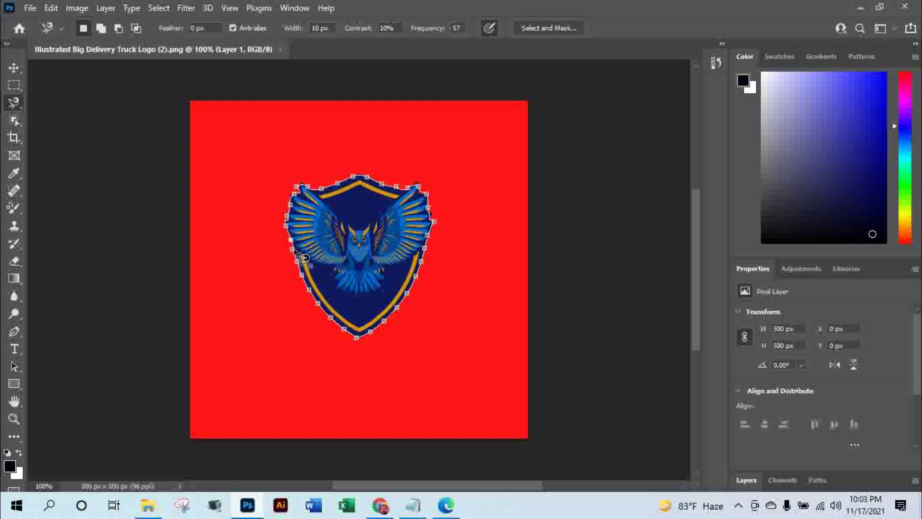
left_click(295, 249)
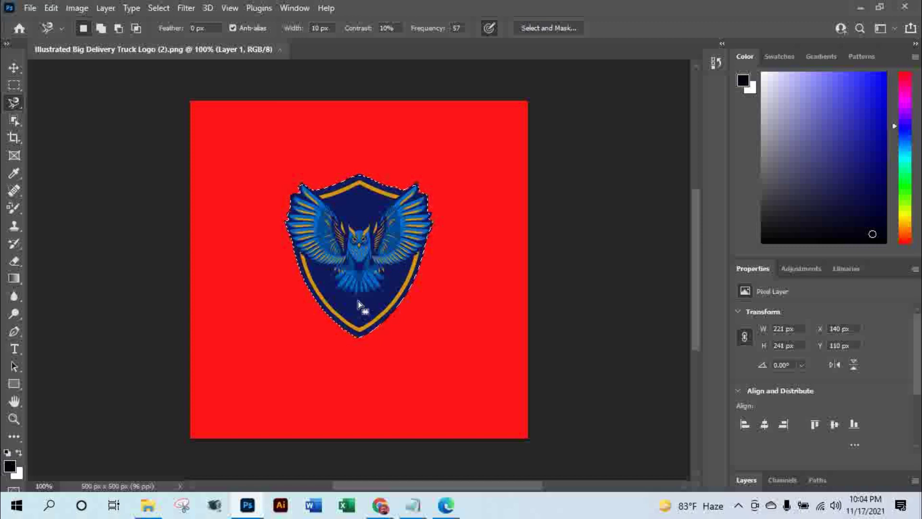
Apply Select Inverse from the selection's context menu to select the red background.
right_click(366, 223)
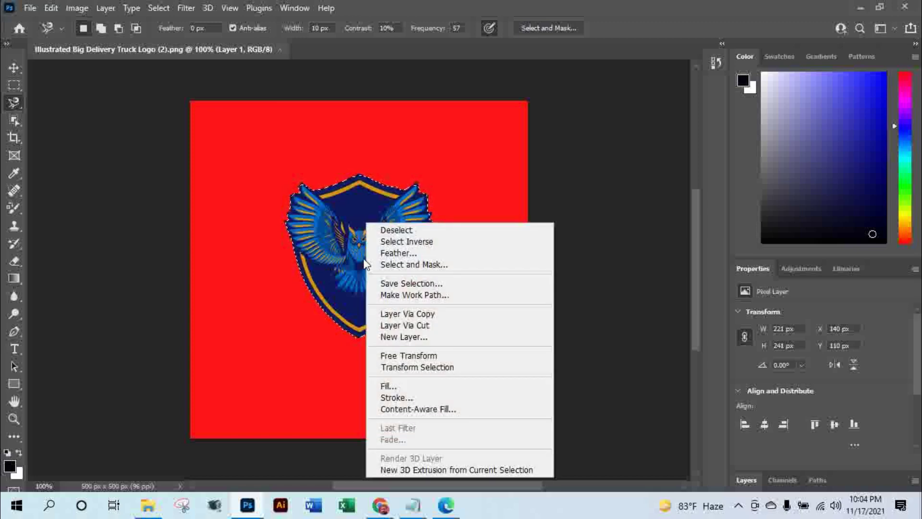
left_click(416, 244)
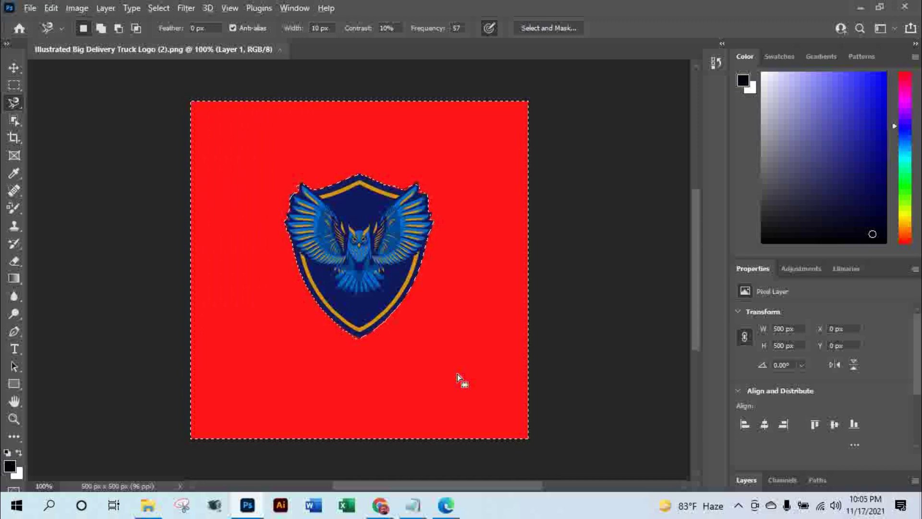
Fill the selected background with black, then with a pale cyan foreground colour.
key("alt+BackSpace")
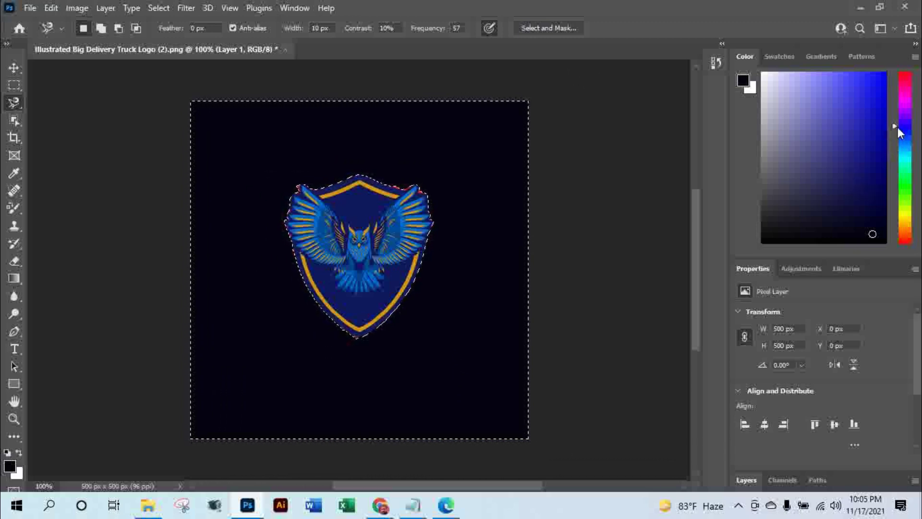
left_click_drag(895, 125, 898, 158)
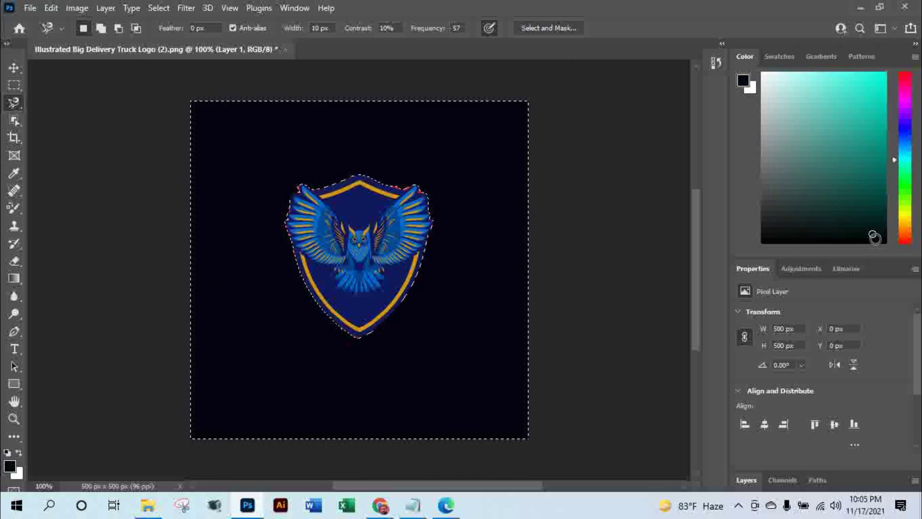
mouse_move(870, 228)
left_mouse_down()
mouse_move(868, 85)
mouse_move(791, 81)
left_mouse_up()
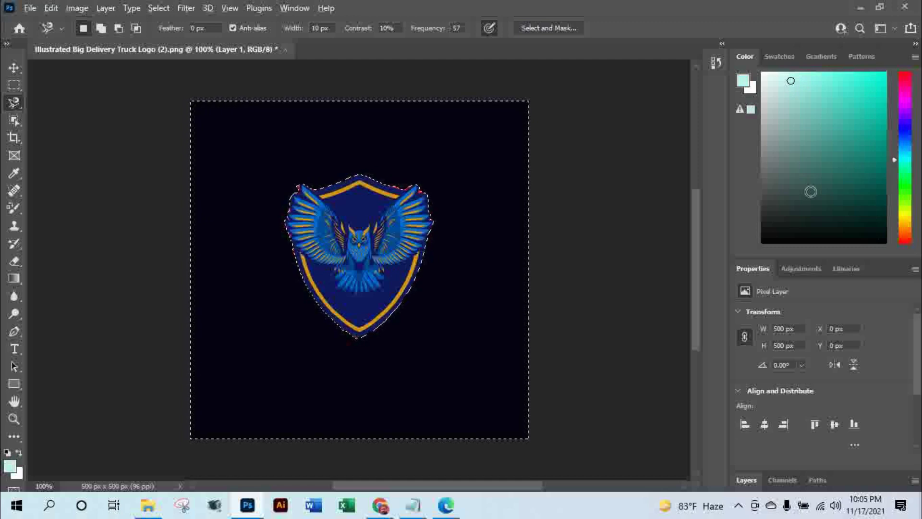
key("alt+BackSpace")
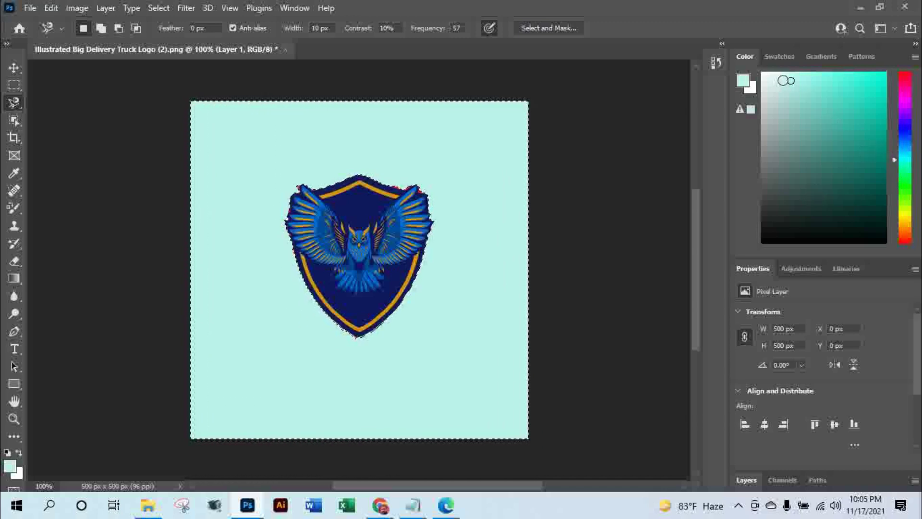
Pick a light grey foreground colour and refill the background with it.
left_click_drag(792, 80, 766, 134)
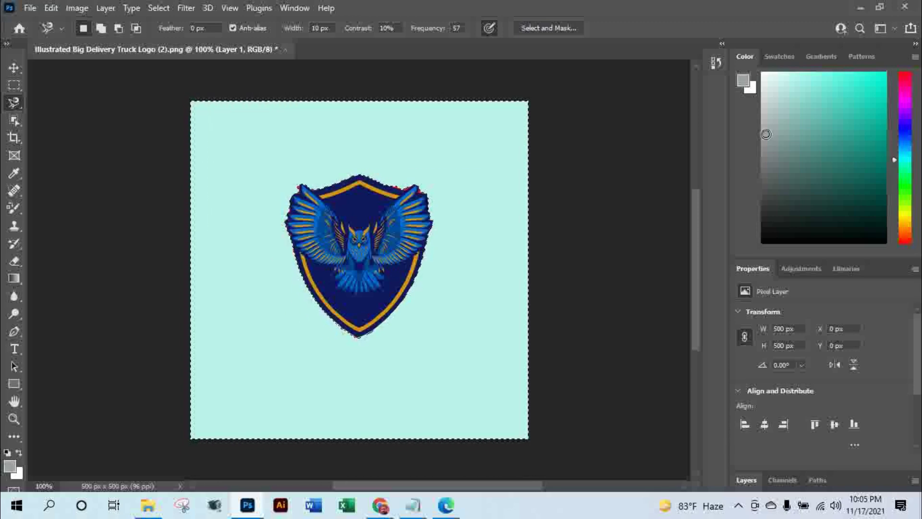
key("alt")
key("alt+BackSpace")
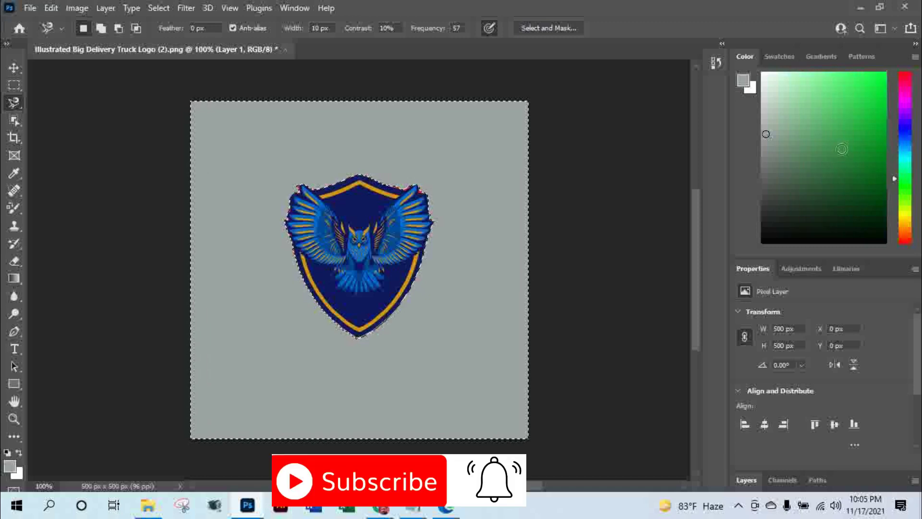
Pick bright green in the Color panel and fill the selected background with it.
left_click(774, 123)
left_click_drag(773, 123, 882, 76)
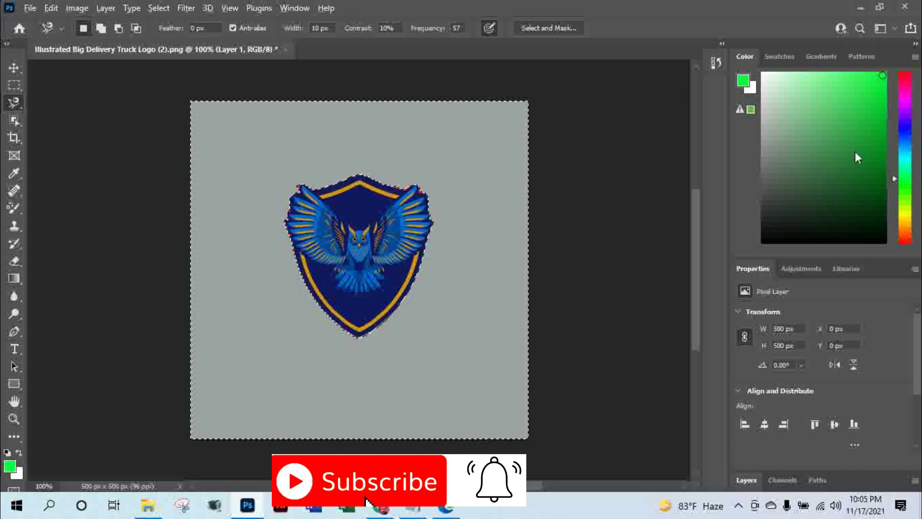
key("alt+BackSpace")
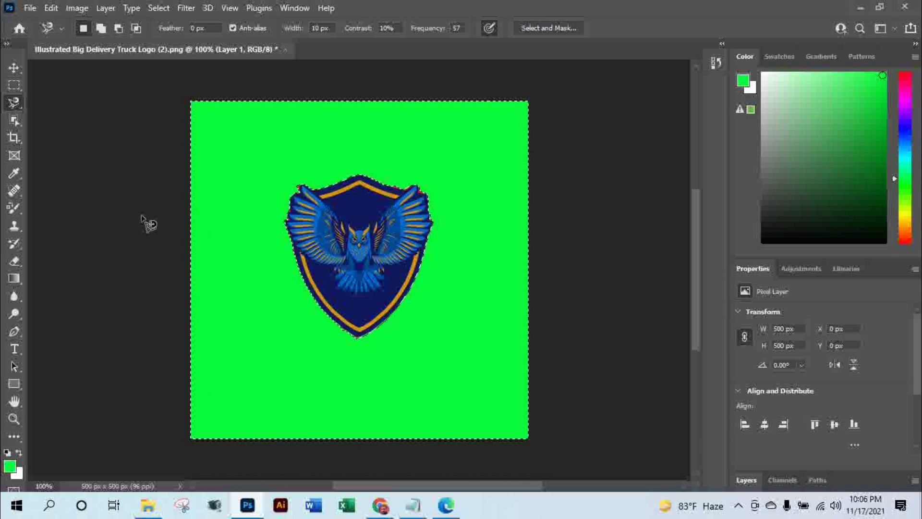
Switch to the Move Tool for layers and clear the selection with Ctrl+D.
left_click(15, 65)
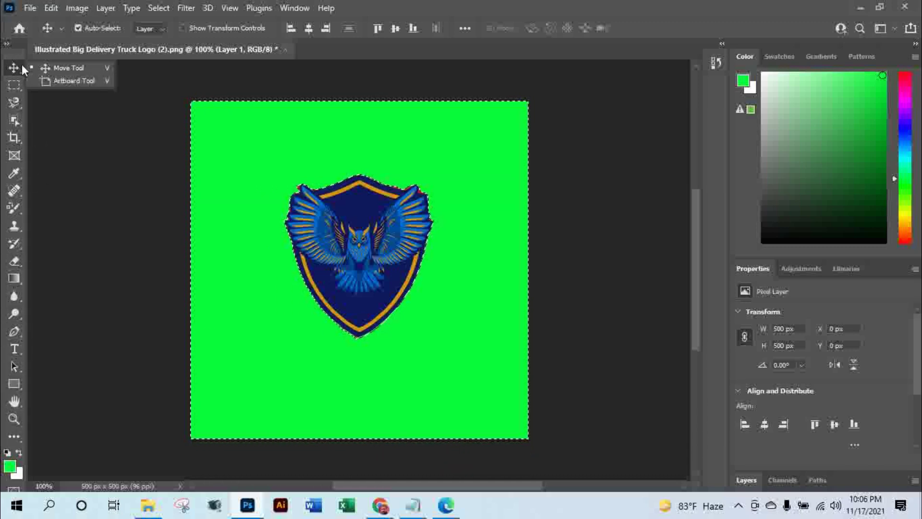
left_click(62, 67)
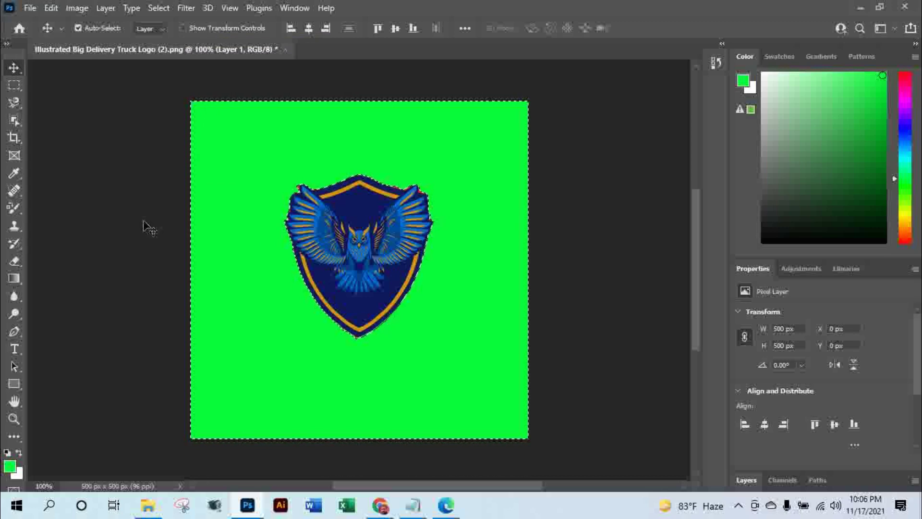
key("ctrl")
key("ctrl+d")
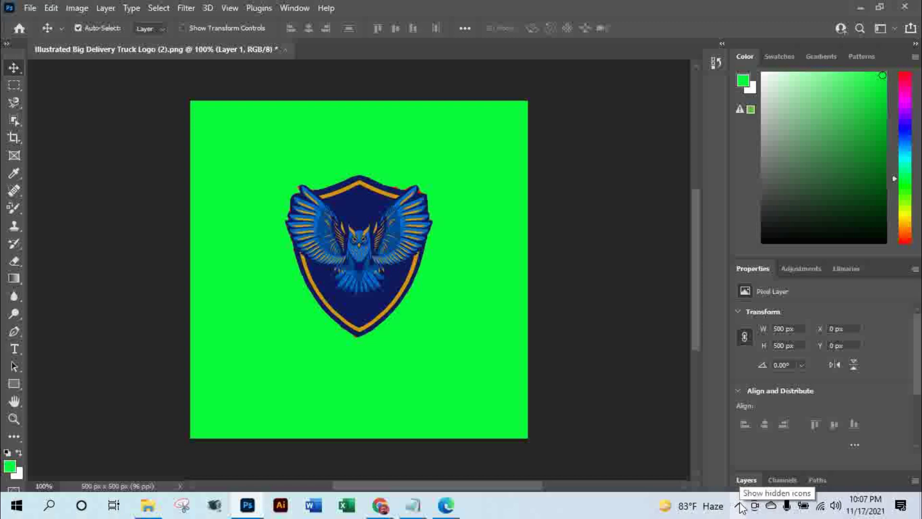
right_click(741, 507)
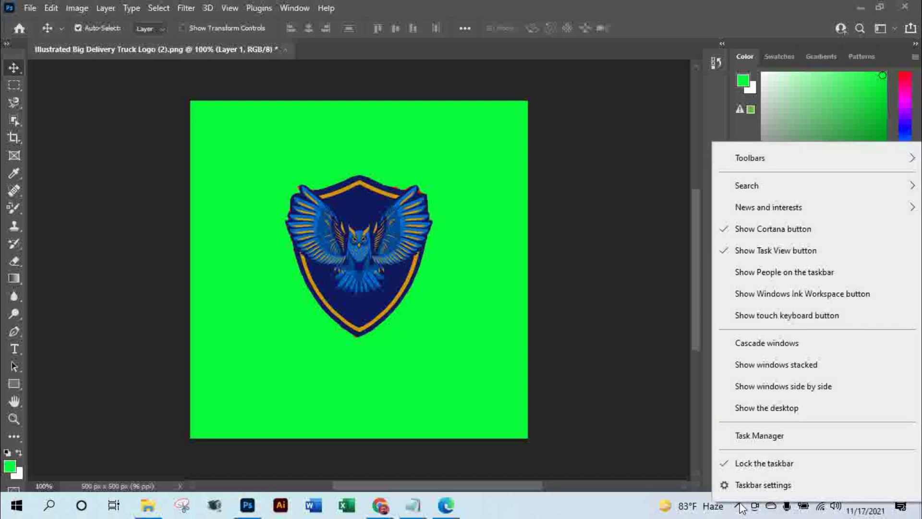
left_click(647, 468)
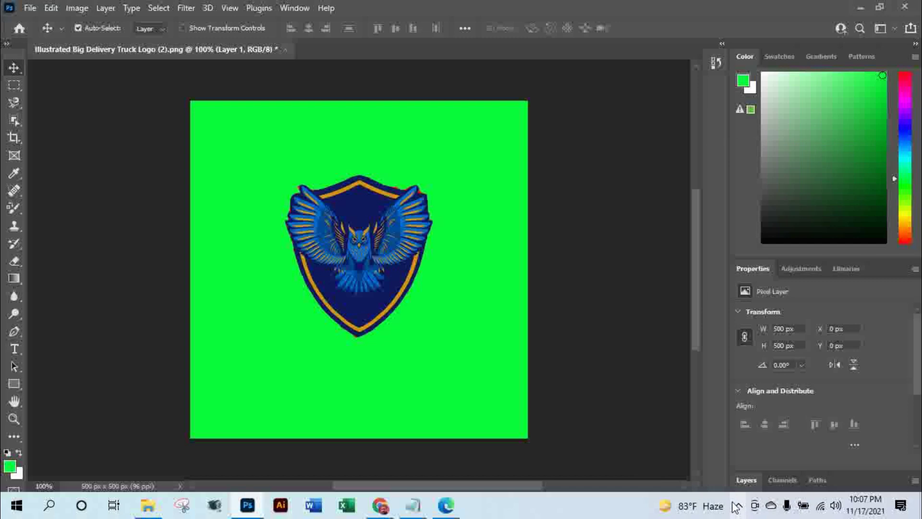
left_click(737, 505)
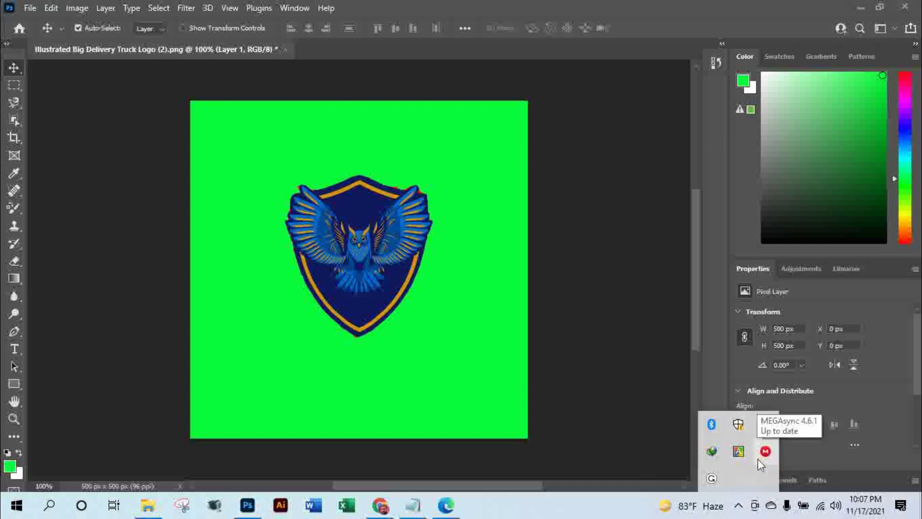
right_click(765, 425)
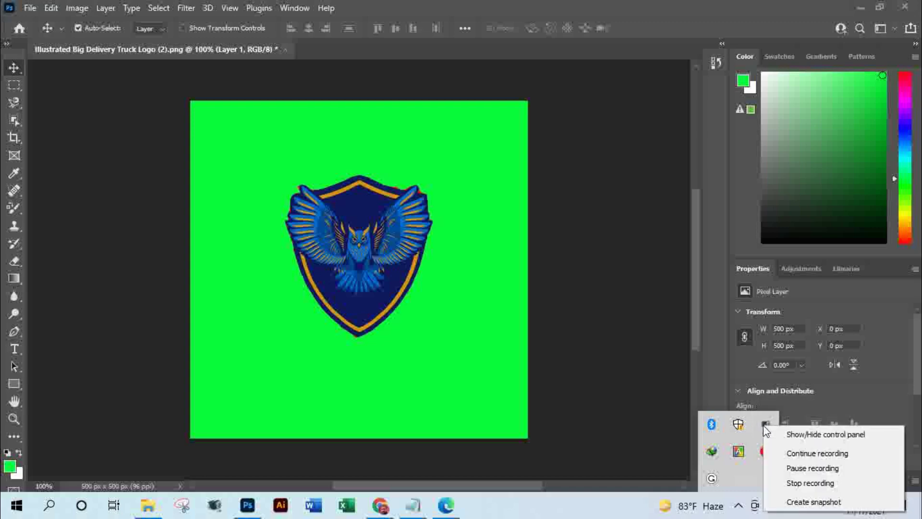
left_click(809, 434)
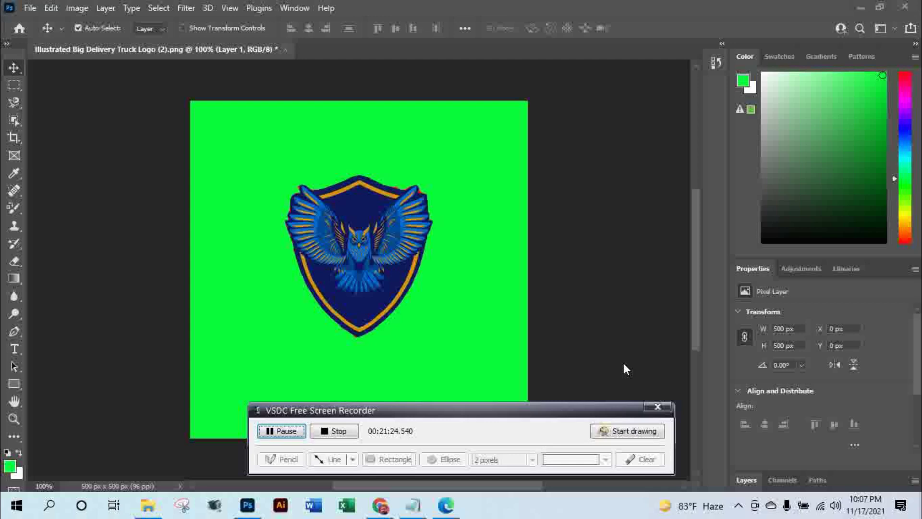
left_click(663, 406)
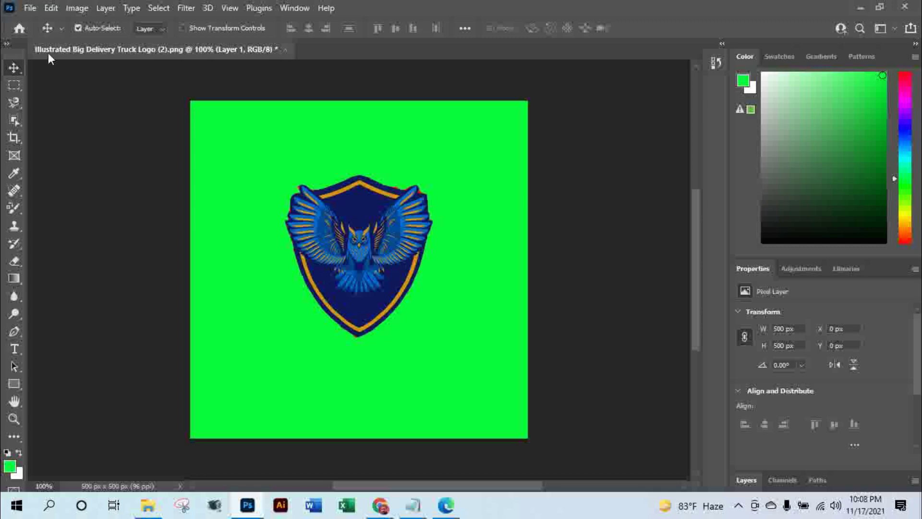
Save Illustrated Big Delivery Truck Logo (2).png in place and minimise Photoshop.
left_click(32, 8)
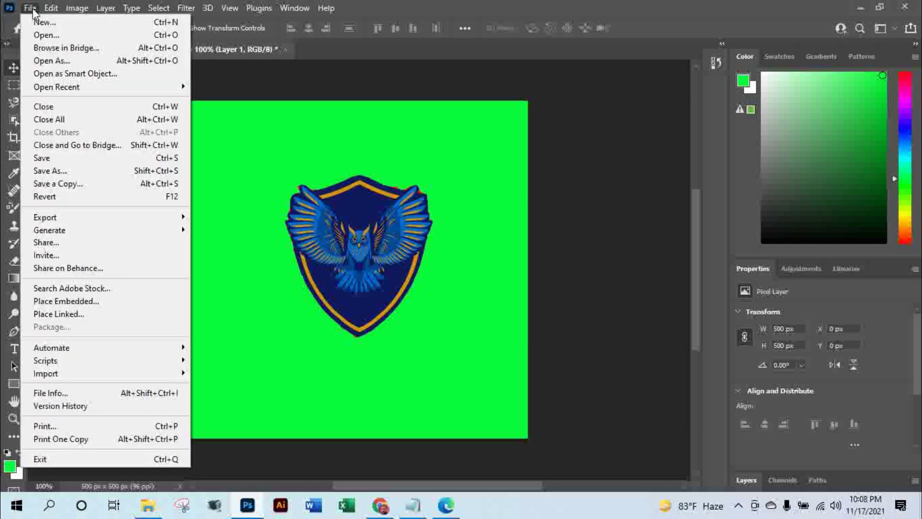
left_click(52, 156)
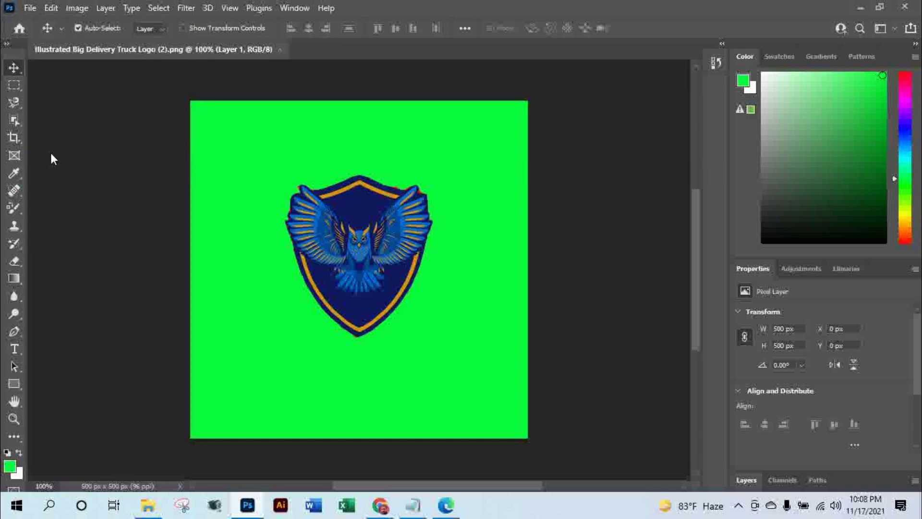
left_click(860, 8)
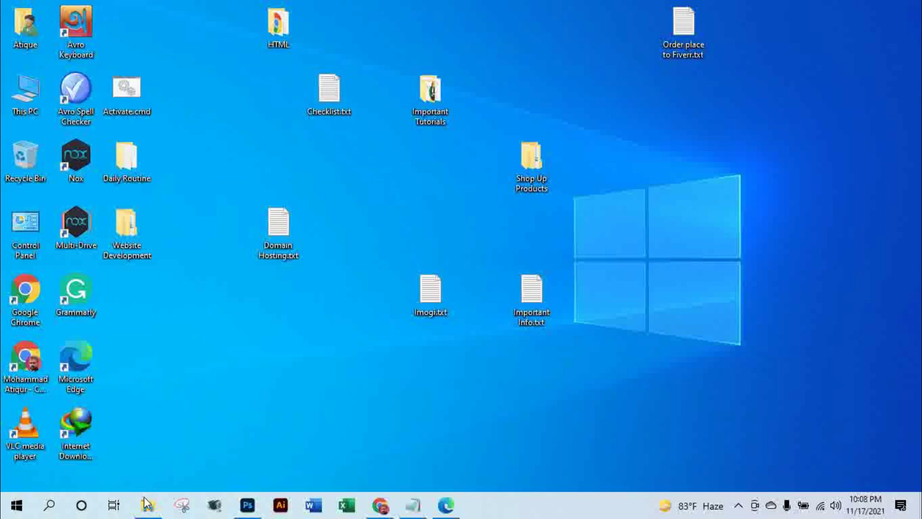
Preview the saved logo image from Downloads in Photos, then close it and minimise Explorer.
mouse_move(147, 505)
left_click(159, 462)
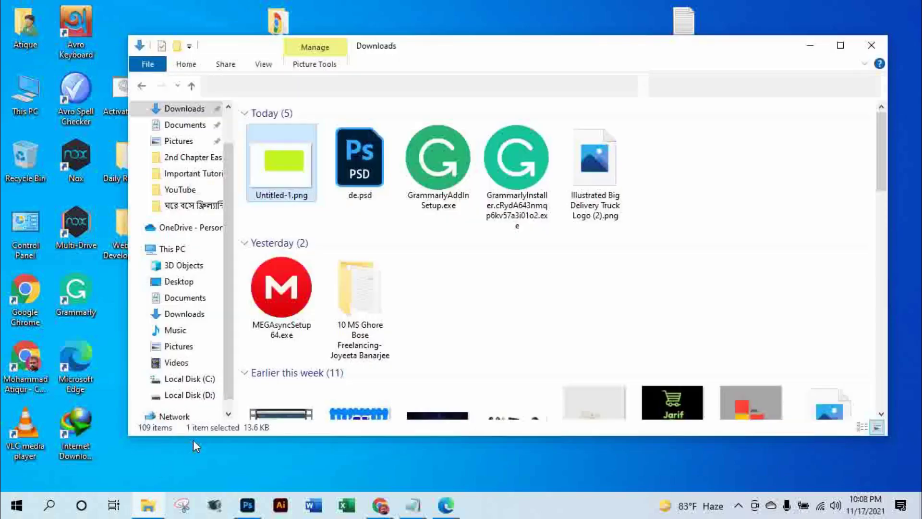
left_click(607, 173)
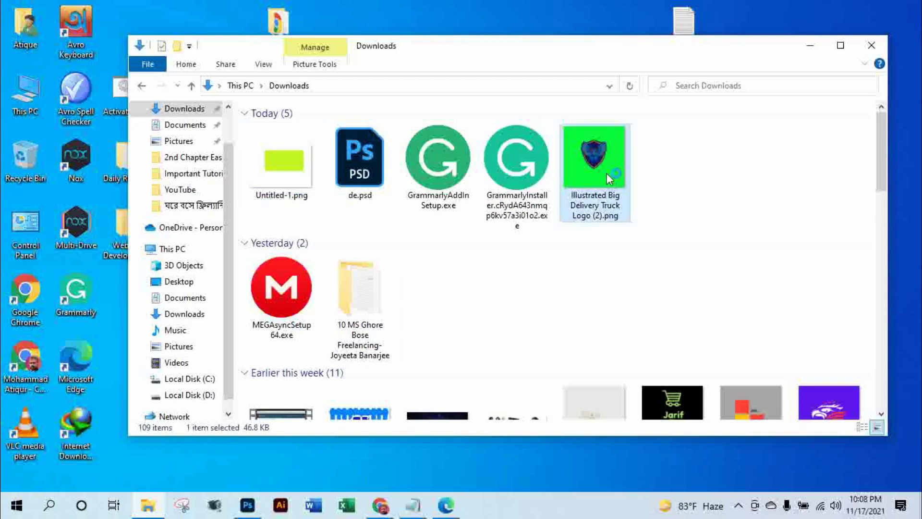
double_click(607, 173)
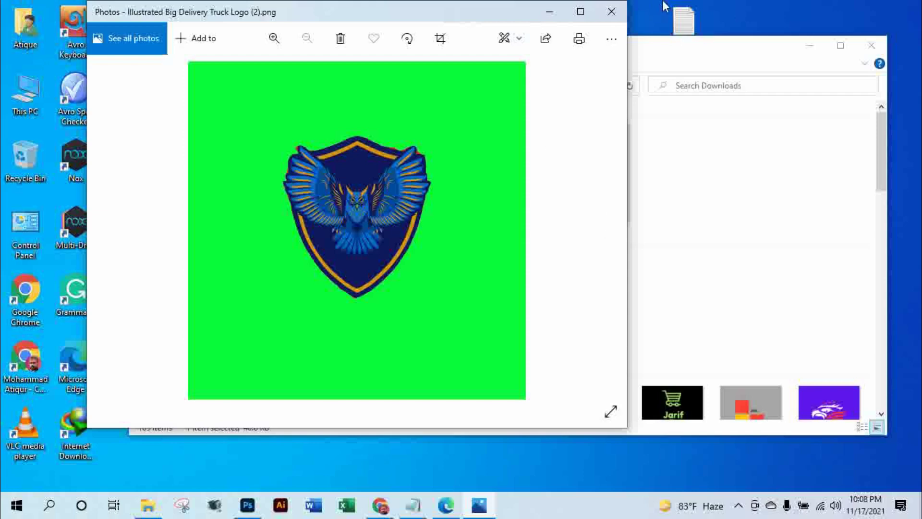
left_click(617, 18)
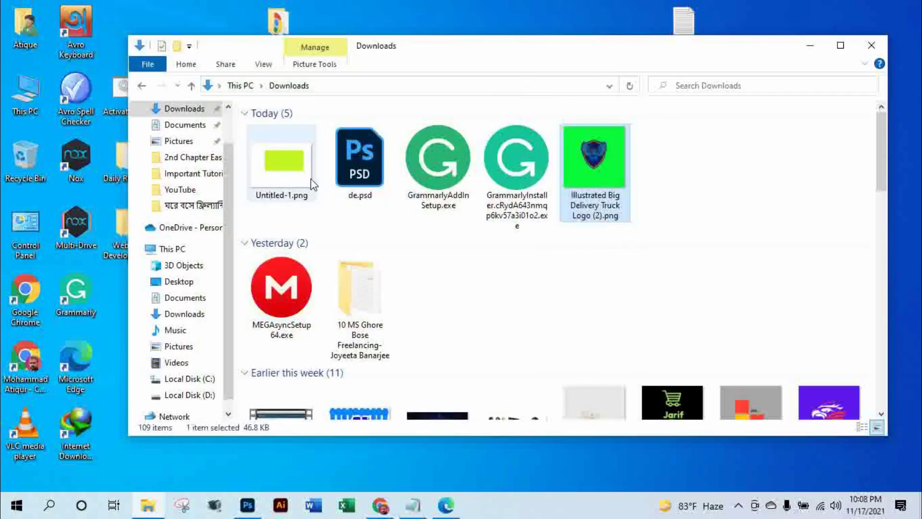
left_click(810, 47)
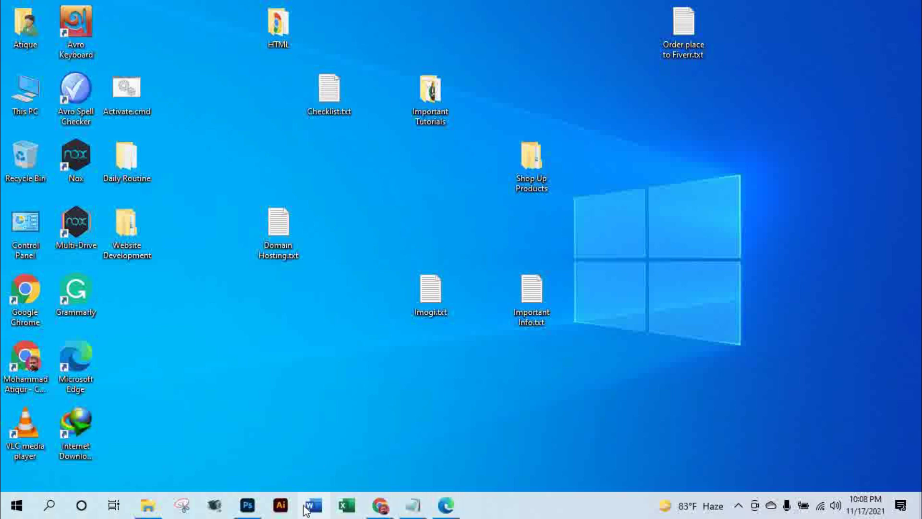
Start a Save As to this computer with the file name 'For Example'.
left_click(247, 509)
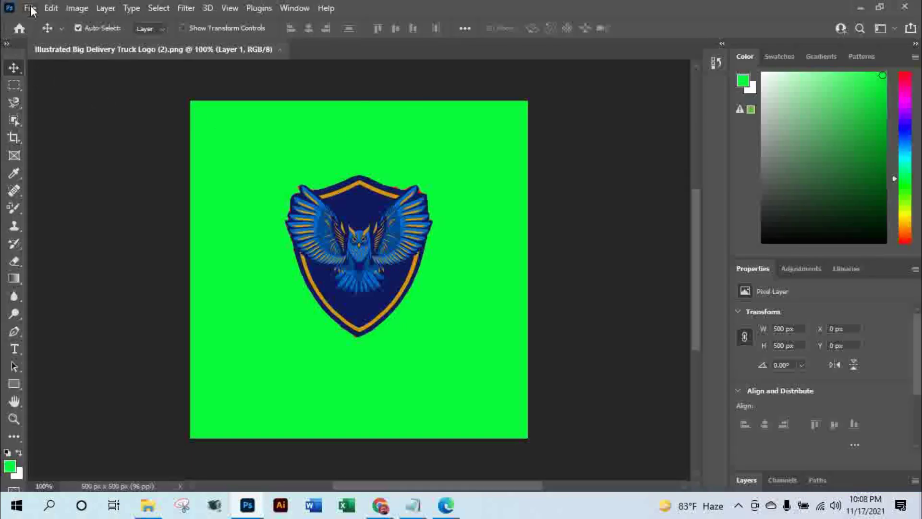
left_click(30, 8)
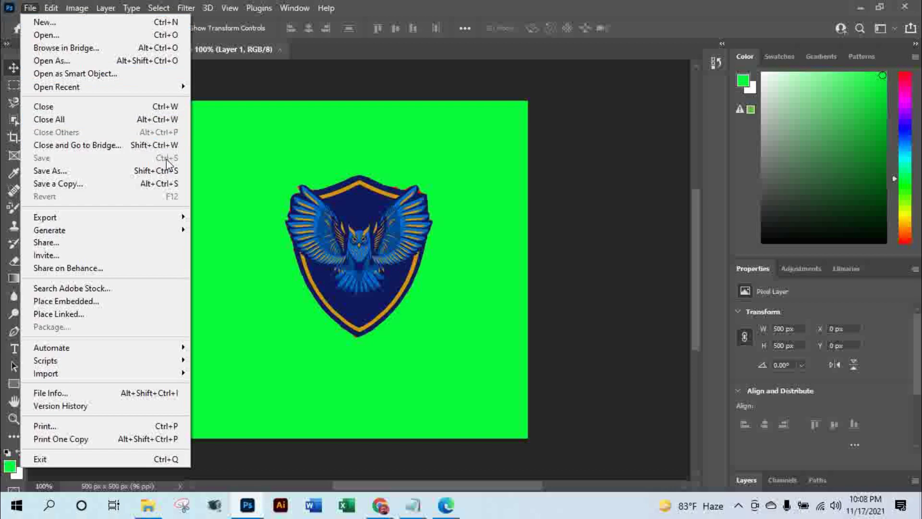
left_click(57, 170)
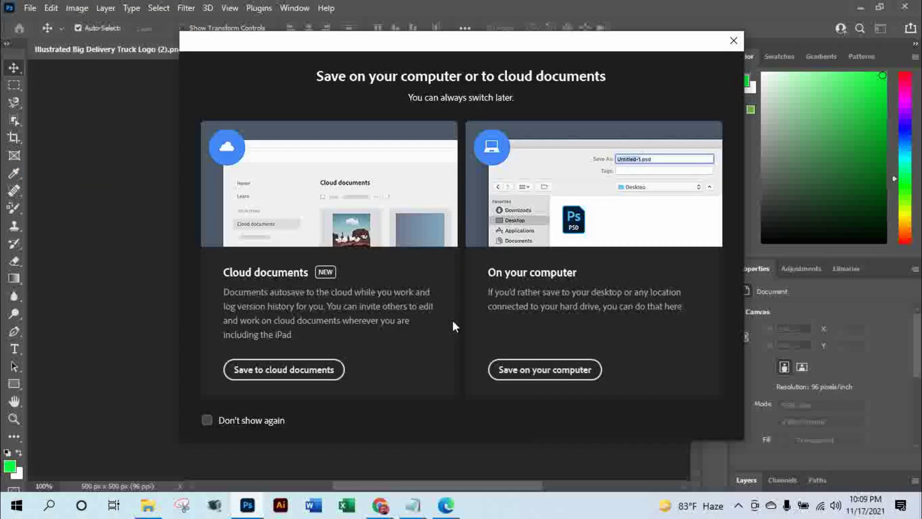
left_click(540, 375)
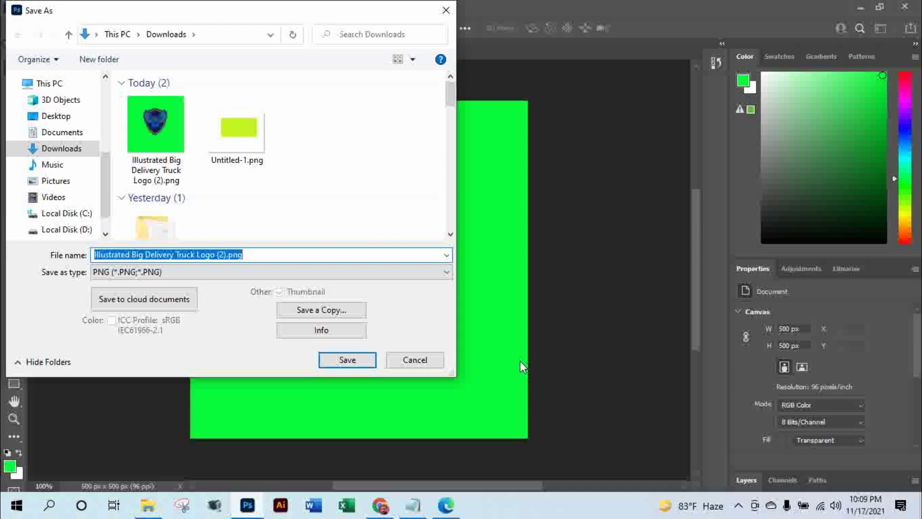
type("For")
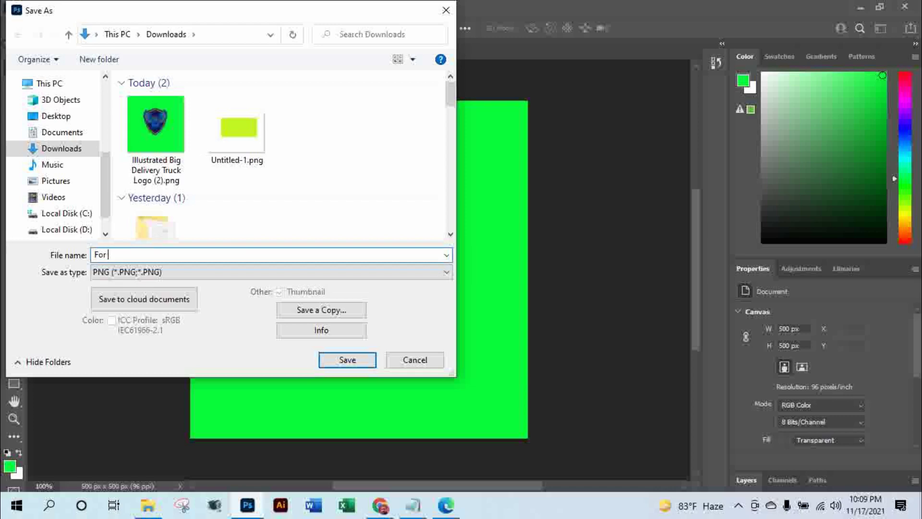
type(" Ex")
type("ample")
Save it to Downloads as Photoshop PSD with maximum compatibility, then minimise Photoshop.
left_click(446, 271)
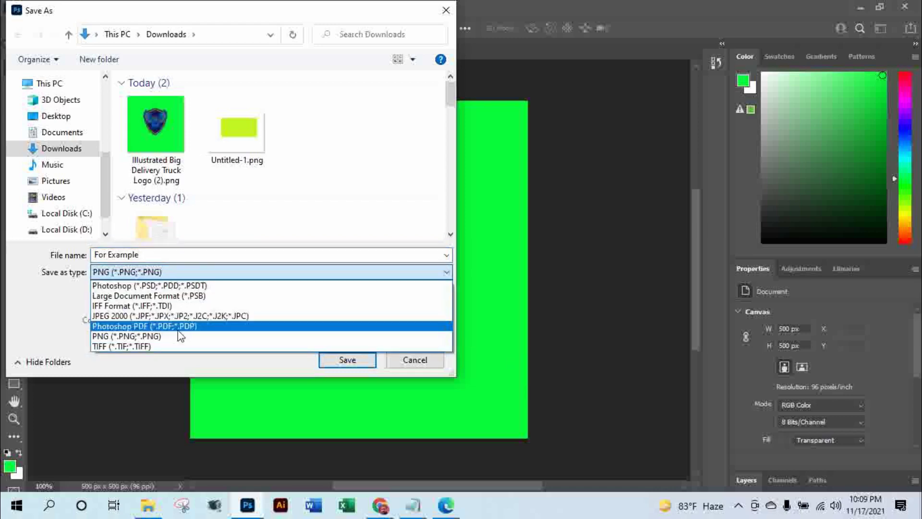
left_click(155, 287)
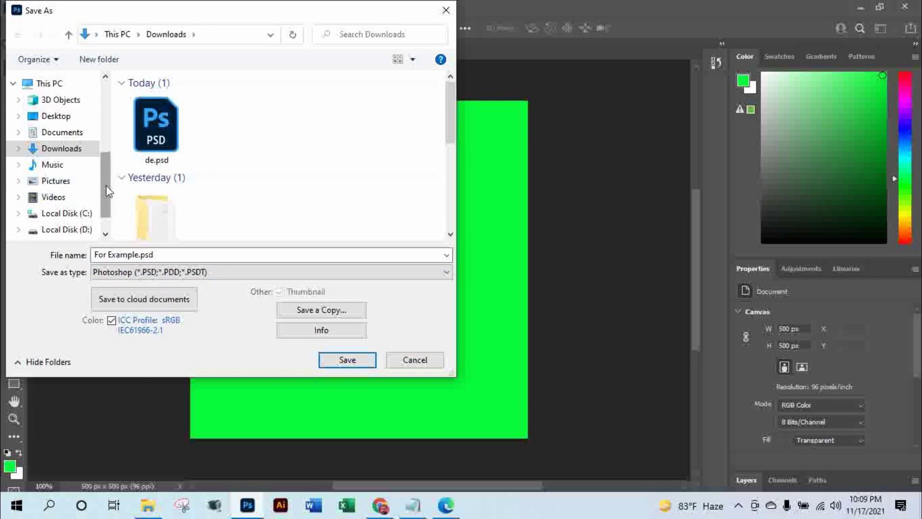
mouse_move(52, 164)
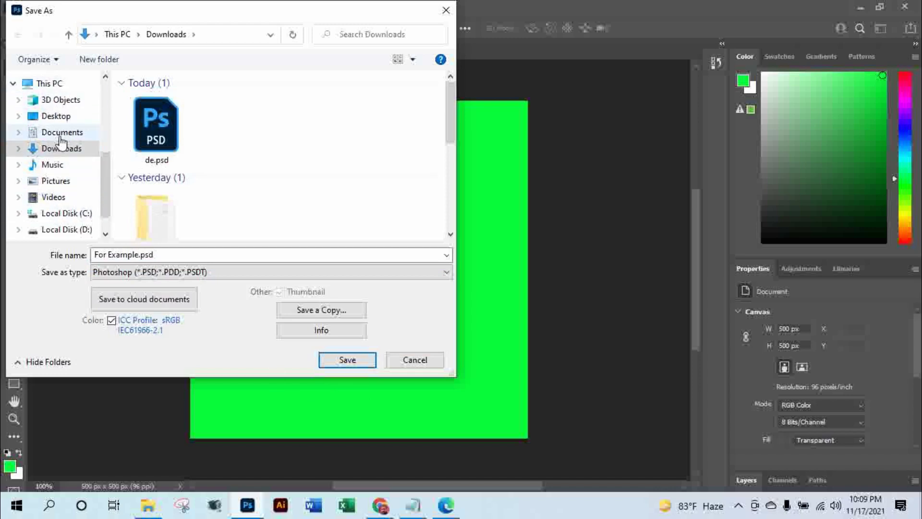
scroll(61, 144, "down", 2)
scroll(61, 139, "up", 1)
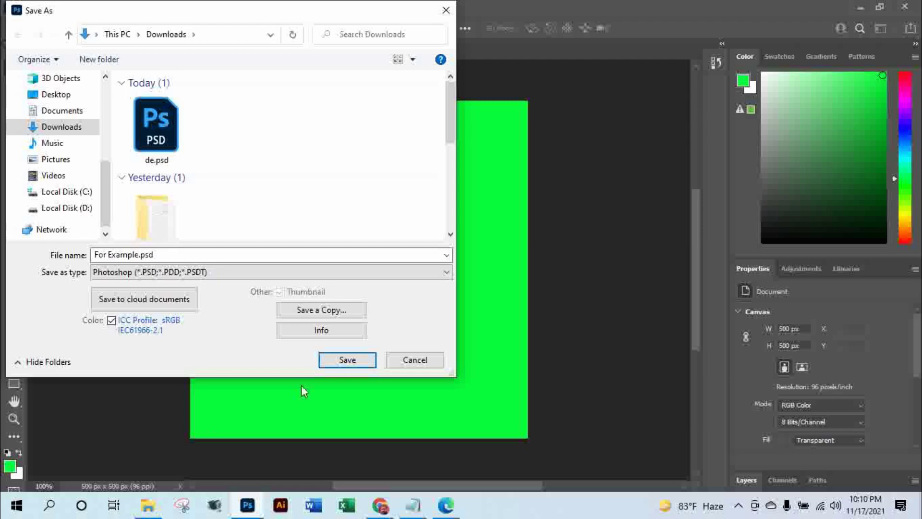
left_click(355, 363)
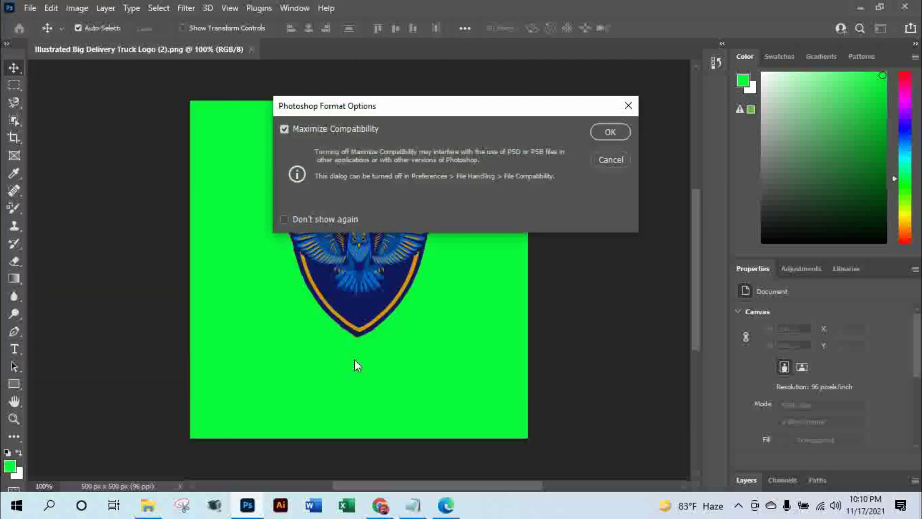
left_click(610, 132)
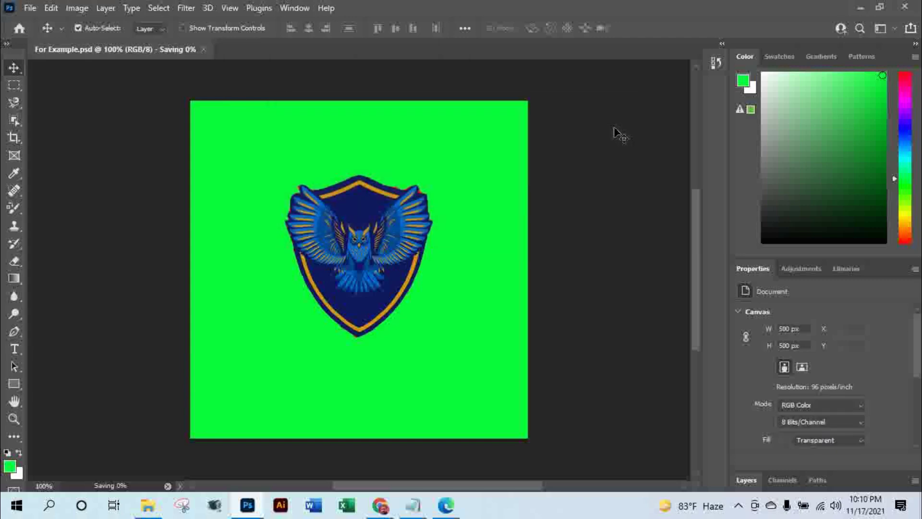
left_click(860, 8)
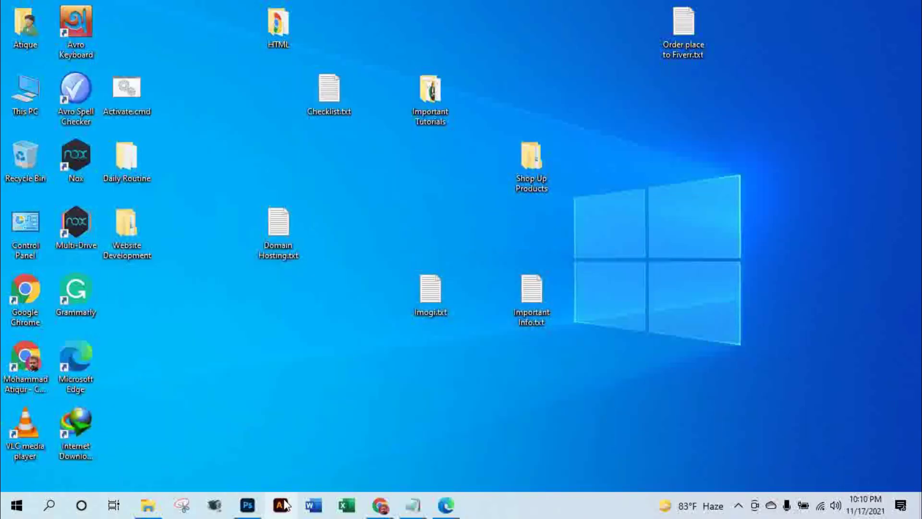
Open For Example.psd from the Downloads folder into Photoshop.
left_click(151, 512)
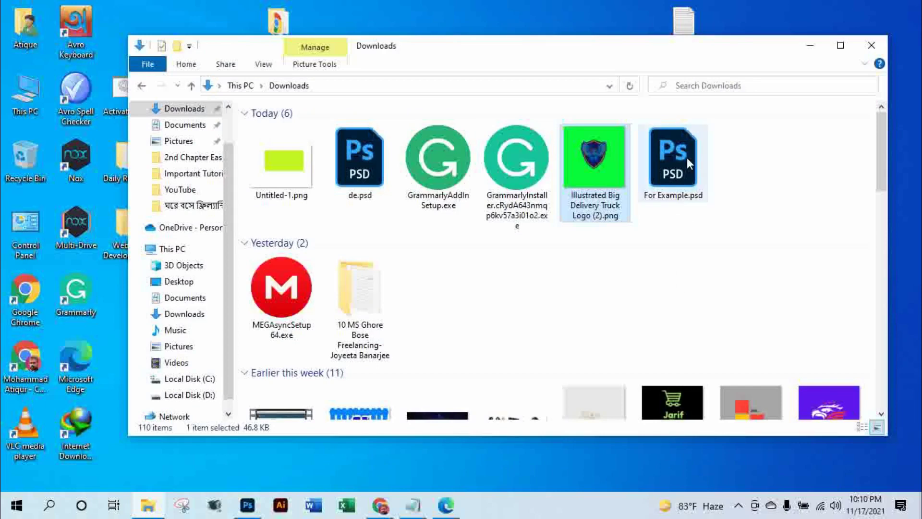
left_click(675, 164)
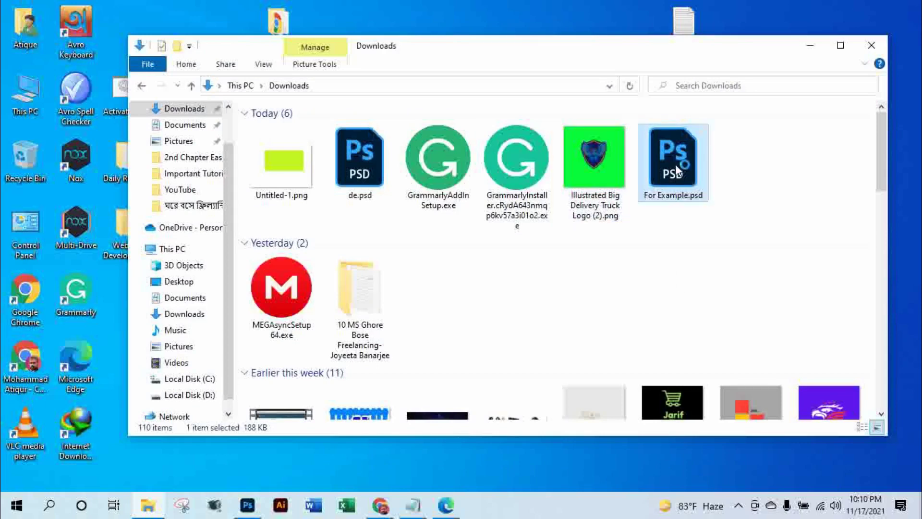
double_click(675, 164)
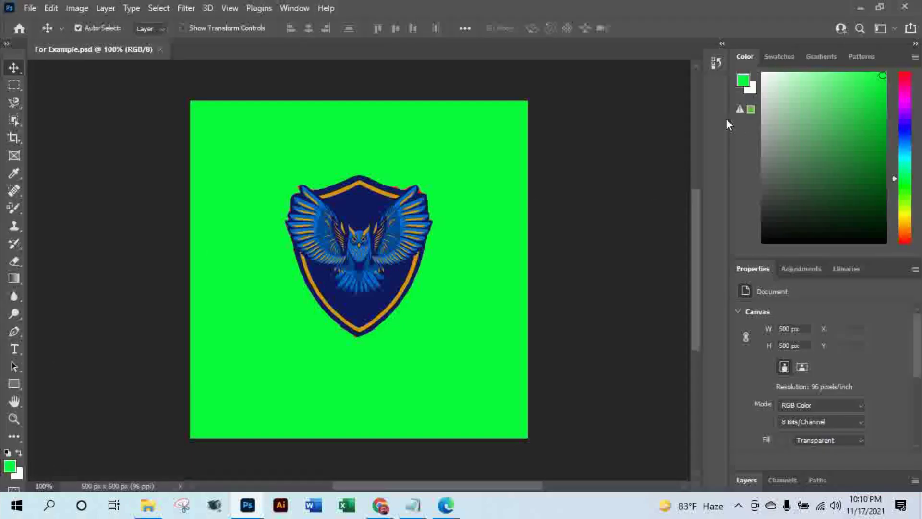
scroll(255, 195, "down", 1)
scroll(255, 195, "up", 3)
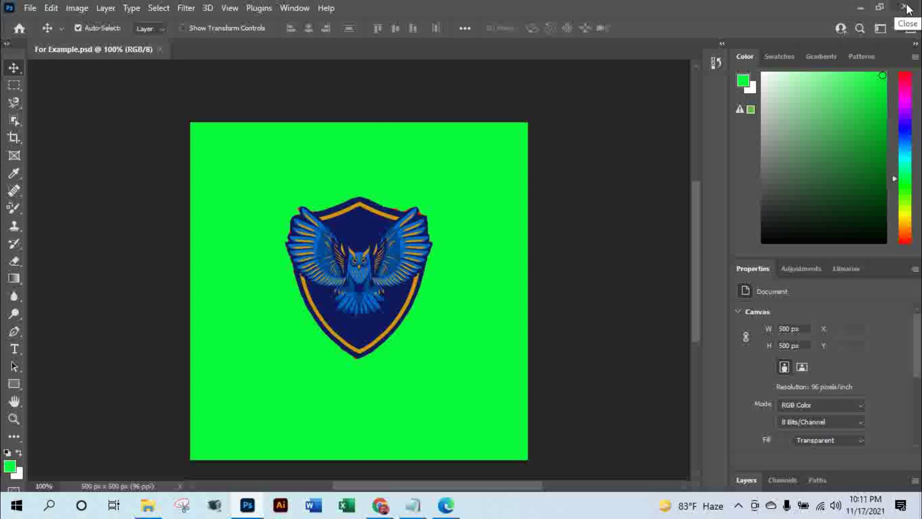
Close the PSD, maximise the Downloads window, and reopen For Example.psd in Photoshop.
left_click(905, 7)
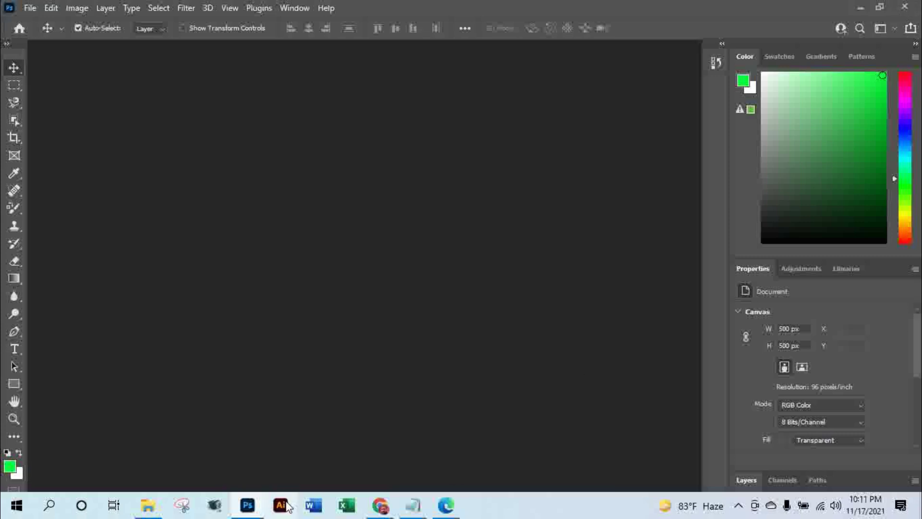
left_click(250, 507)
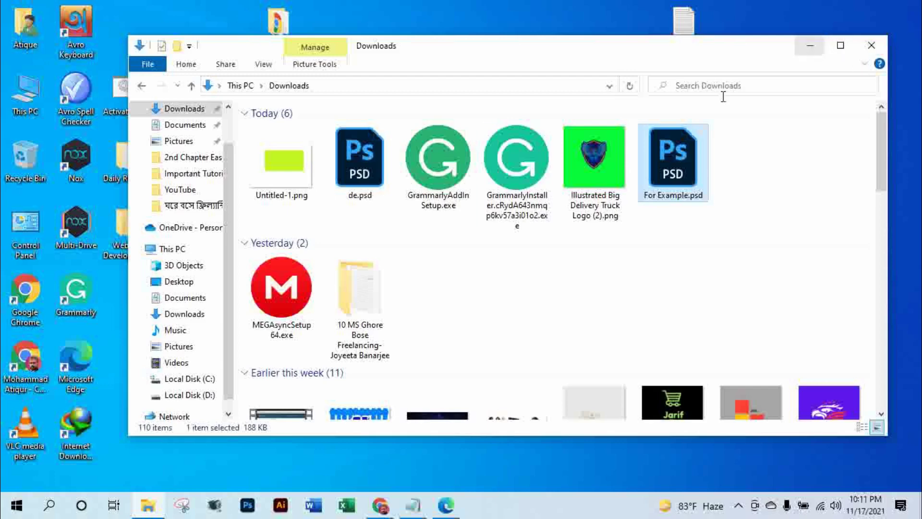
left_click(841, 48)
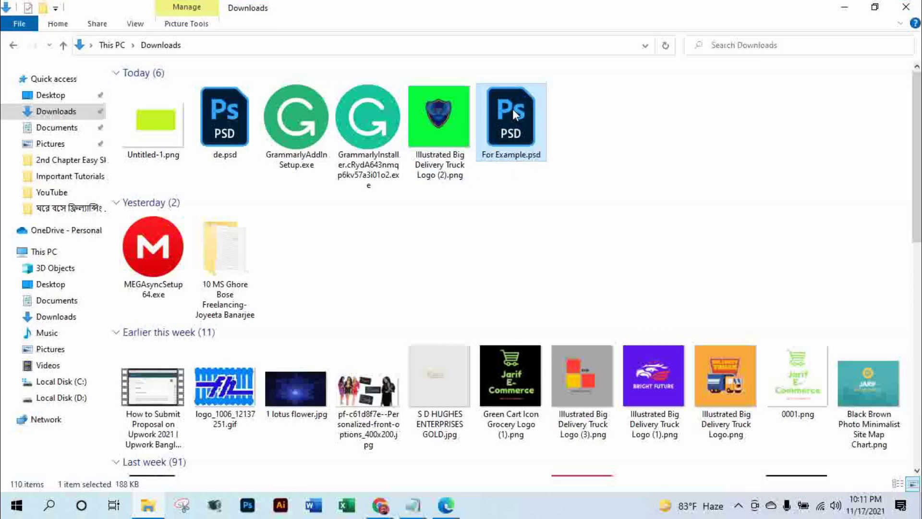
left_click(845, 8)
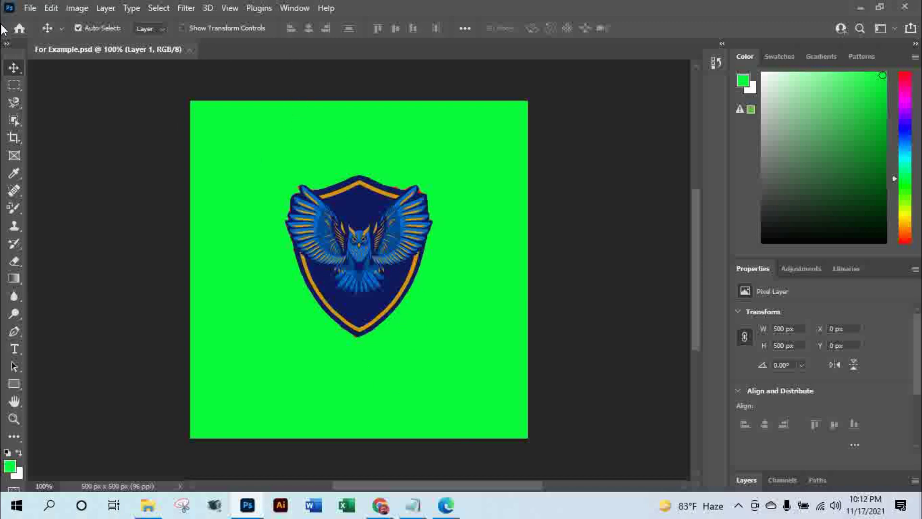
Save the logo to Downloads as For Example.jpf in JPEG 2000, quality 50.
left_click(32, 8)
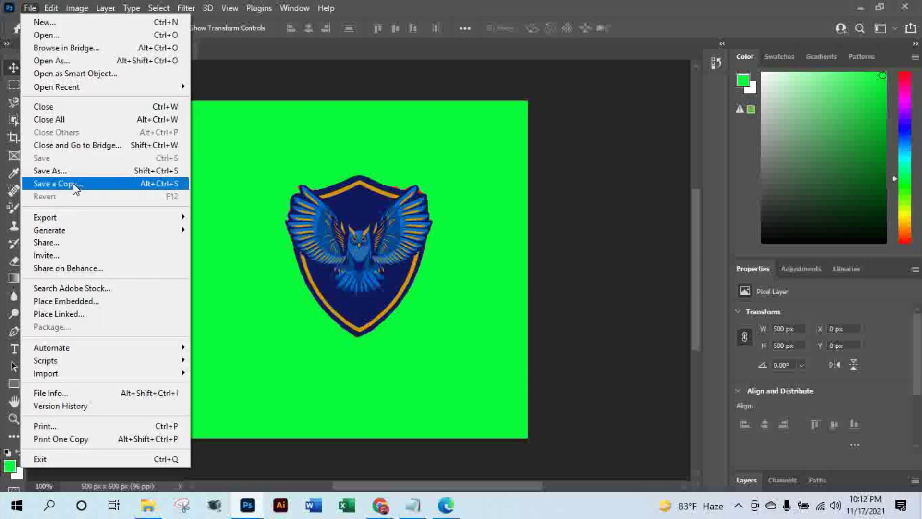
left_click(53, 172)
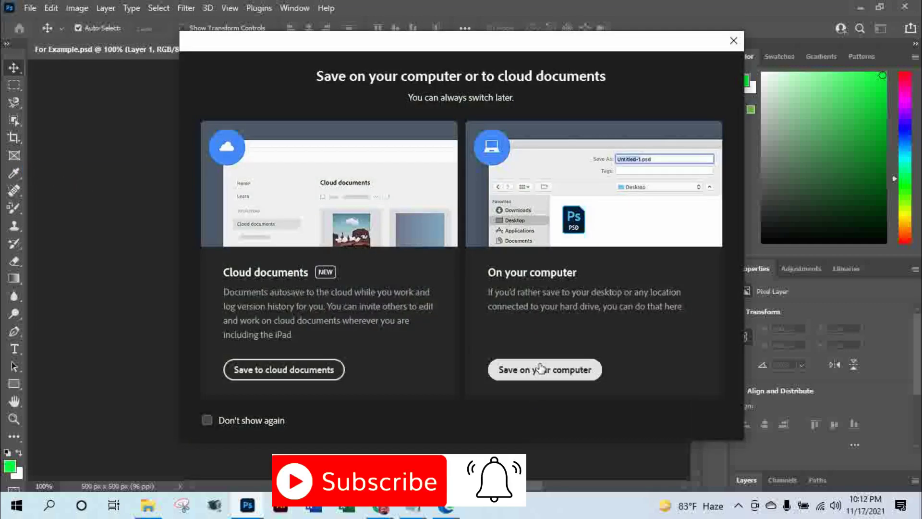
left_click(540, 369)
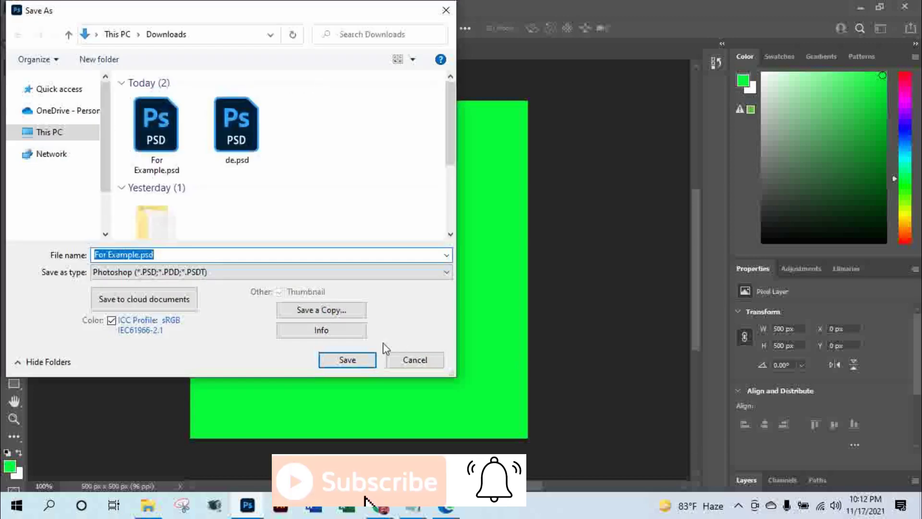
left_click(432, 272)
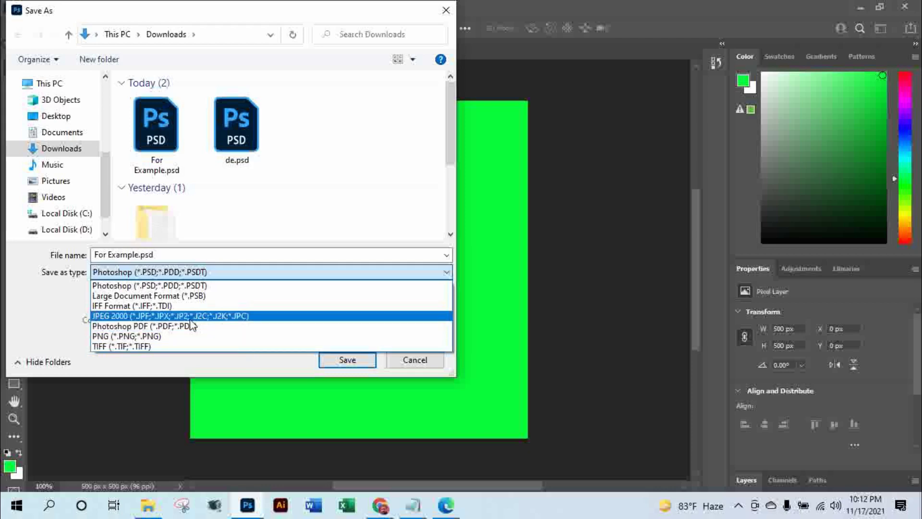
left_click(135, 317)
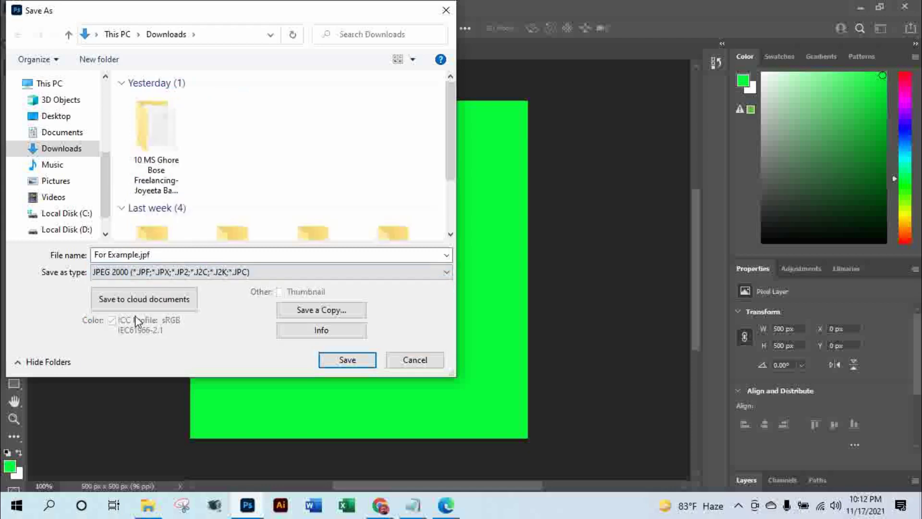
left_click(348, 361)
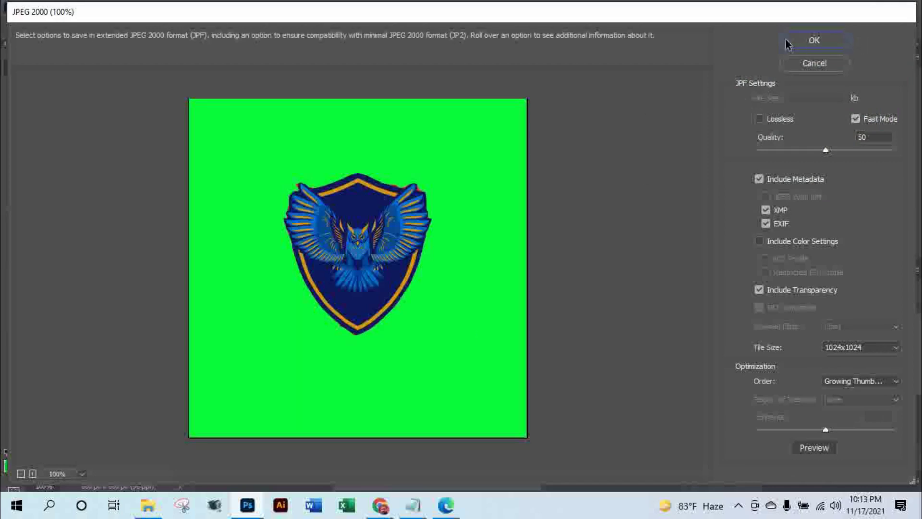
left_click(810, 44)
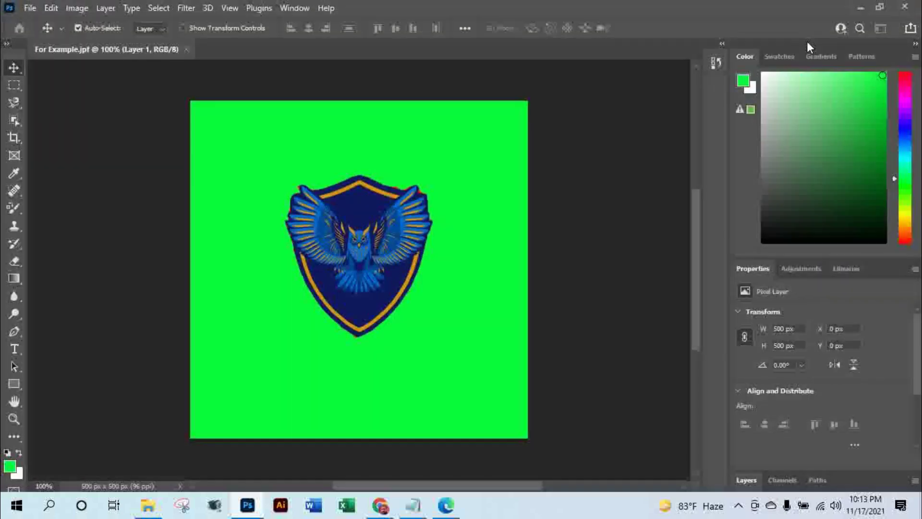
Open For Example.jpf from Downloads, choosing Adobe Illustrator 2021 as the app.
left_click(859, 8)
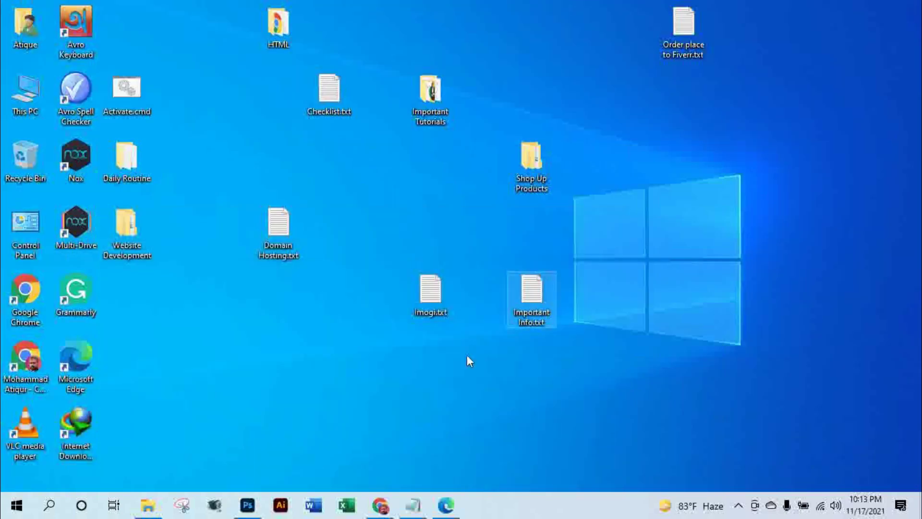
left_click(149, 508)
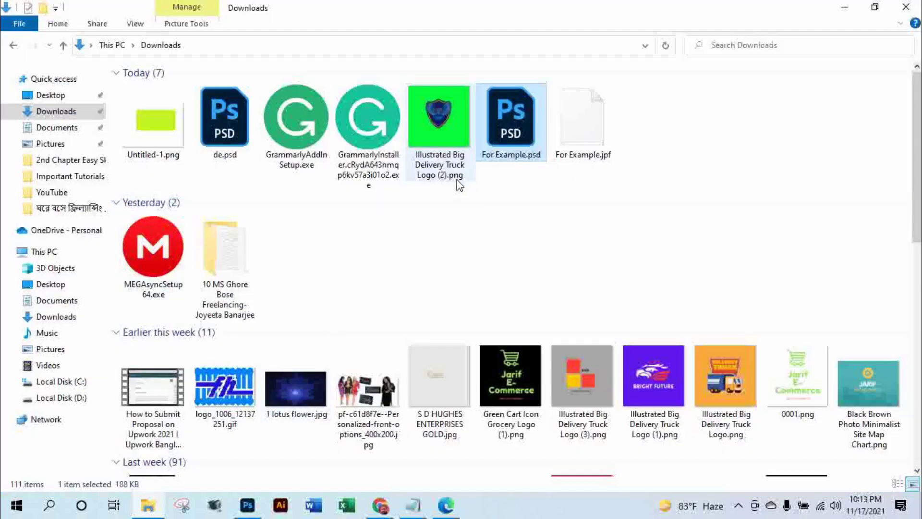
double_click(586, 131)
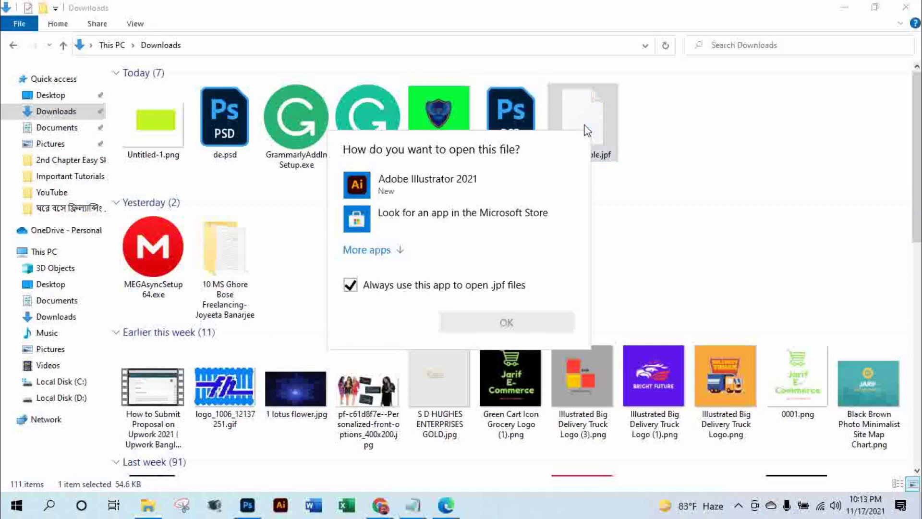
left_click(419, 197)
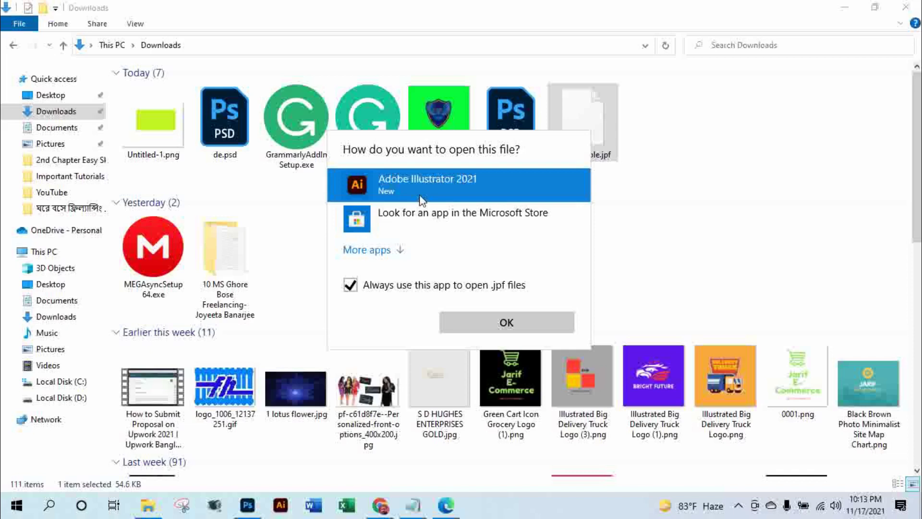
Confirm opening For Example.jpf in Illustrator, then return to the Downloads window.
left_click(489, 324)
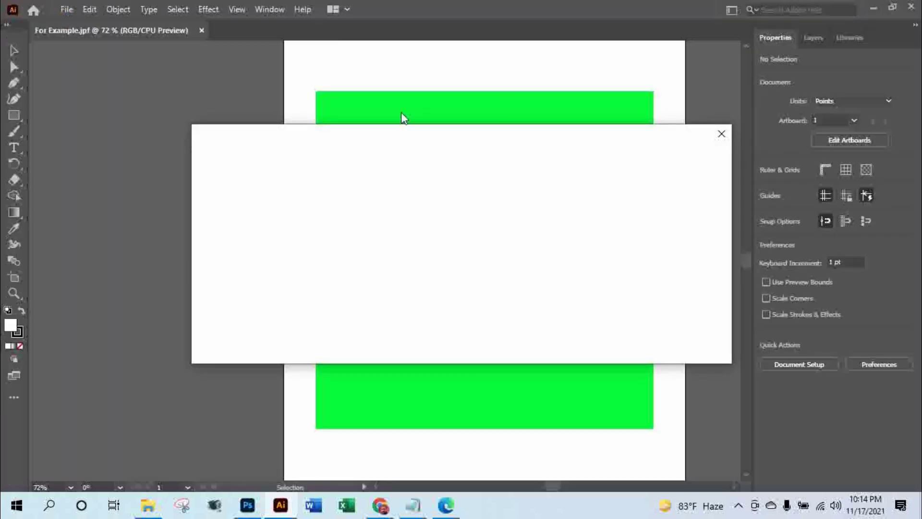
left_click(722, 134)
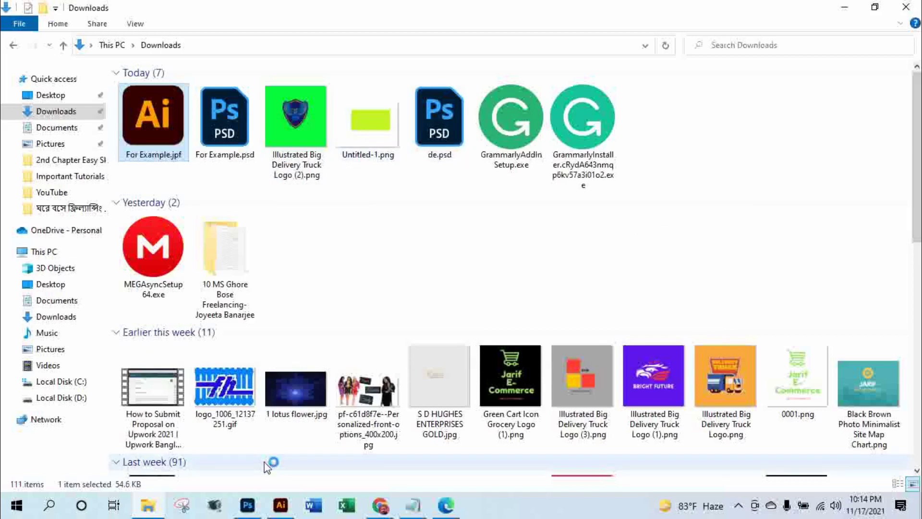
Bring Illustrator with For Example.jpf back to the front.
left_click(281, 506)
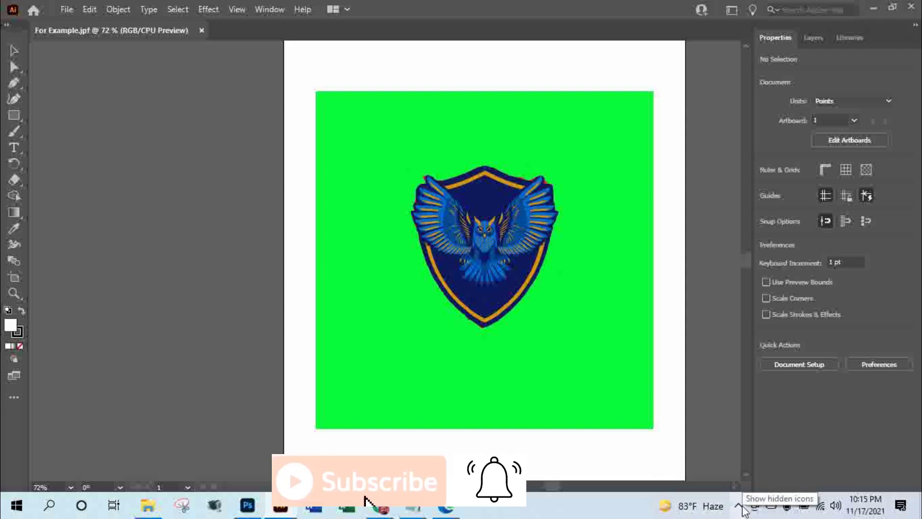
Stop the VSDC recording via its tray icon's control panel.
left_click(738, 506)
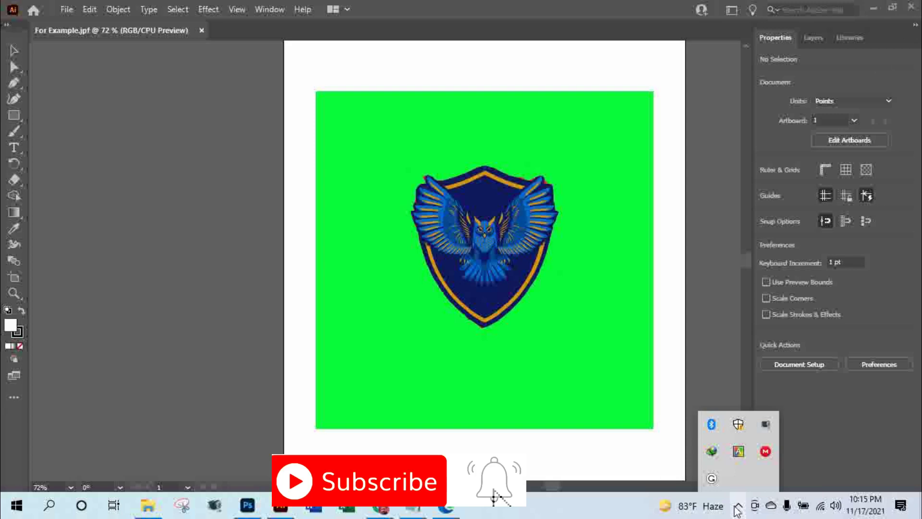
right_click(765, 427)
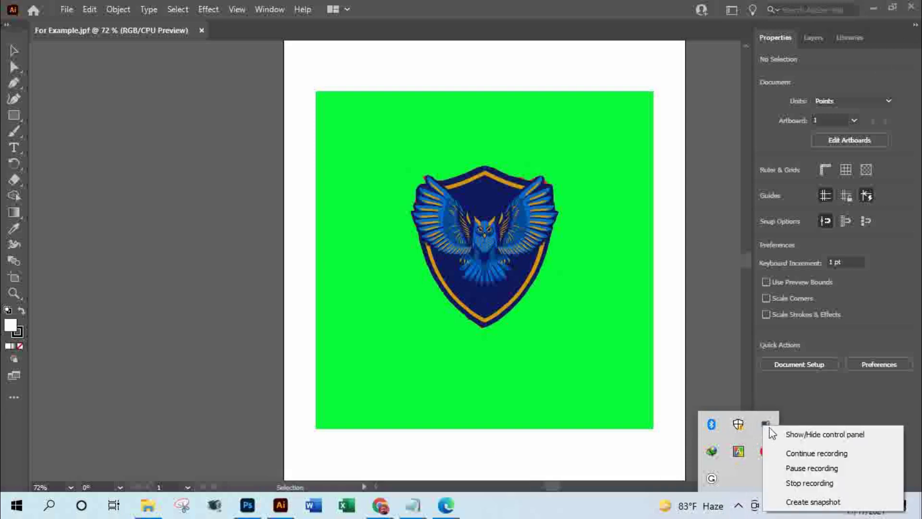
left_click(791, 434)
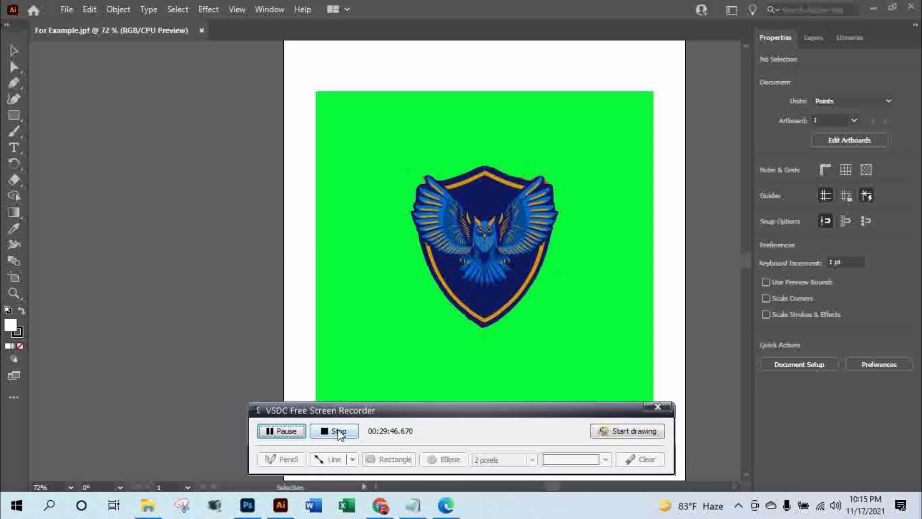
left_click(336, 430)
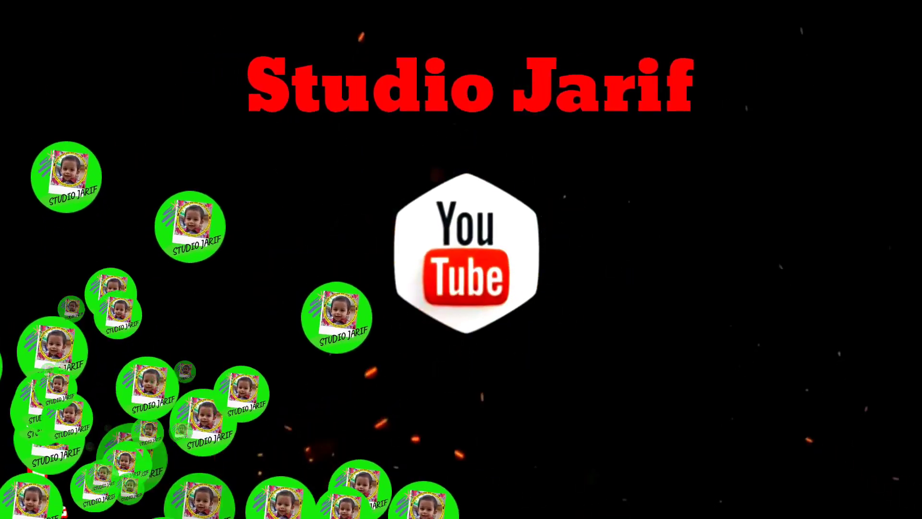